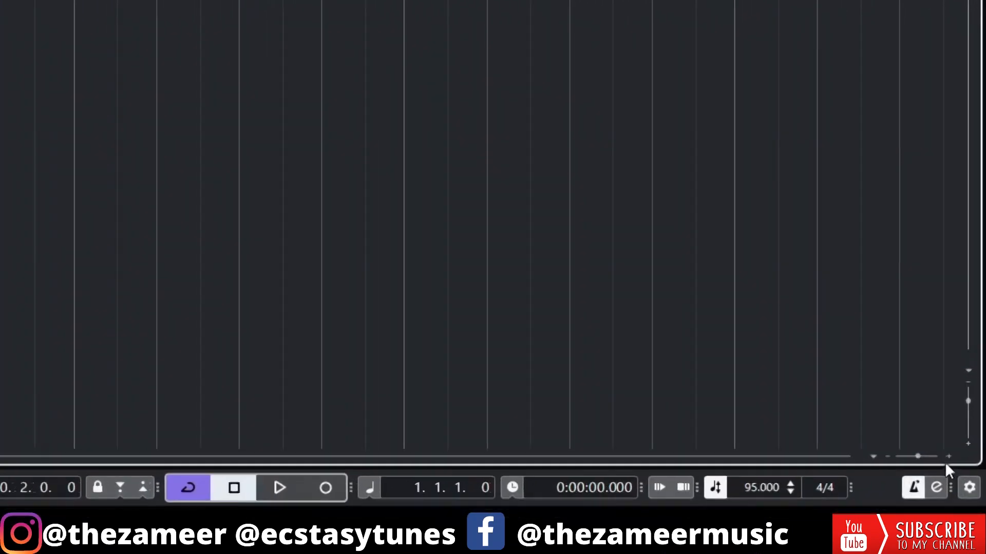
Step: Toggle the metronome click off and back on, using the floating transport panel to reactivate it, and close the panel
click(927, 499)
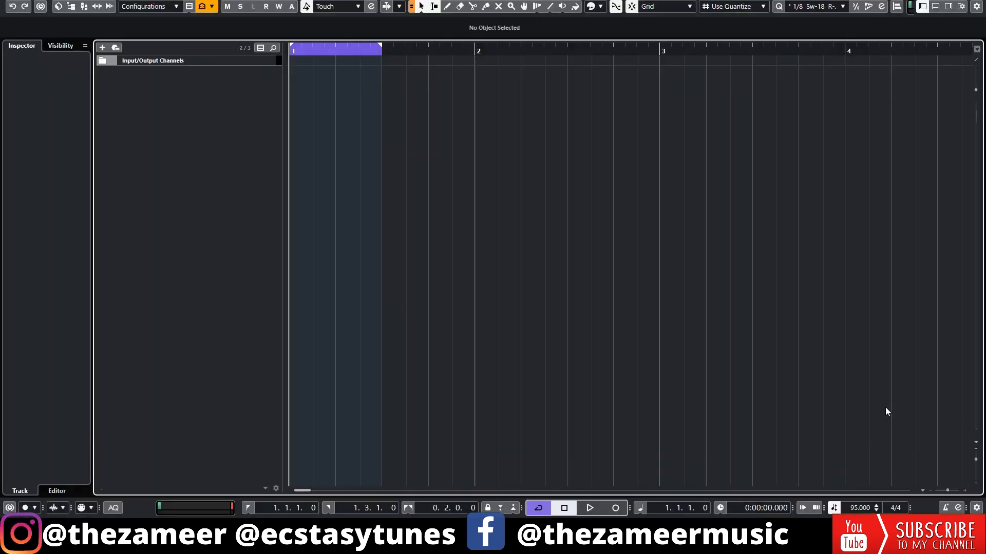
key(F2)
click(474, 378)
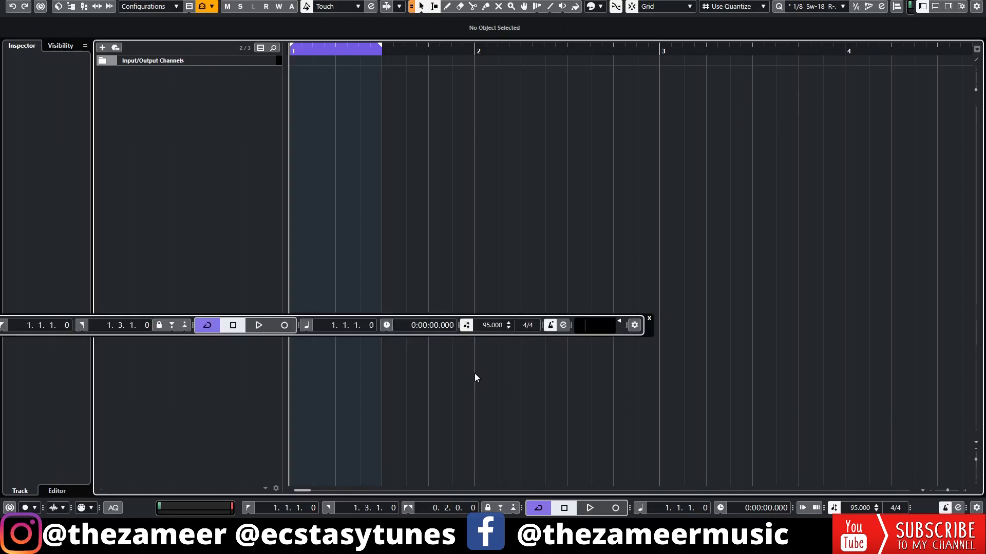
click(550, 326)
click(649, 318)
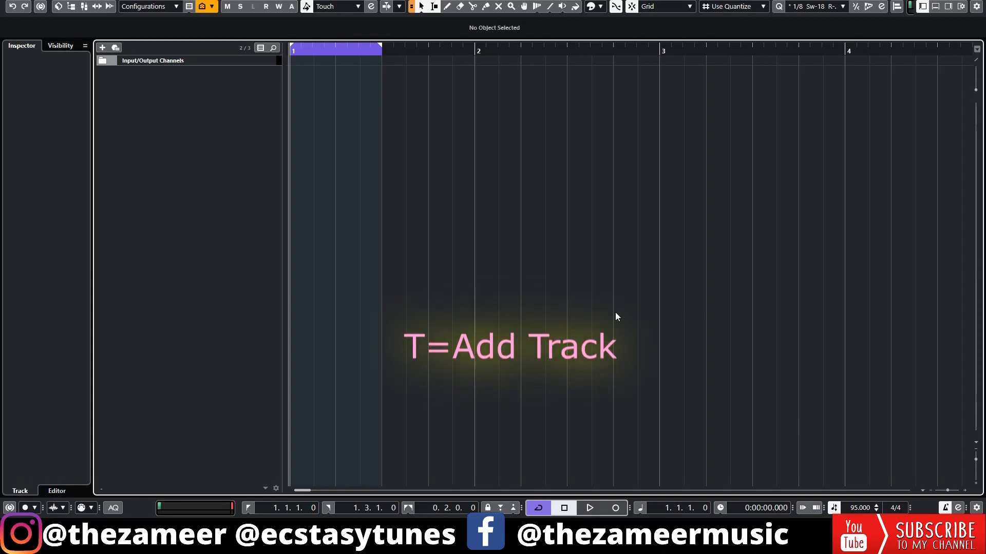
key(t)
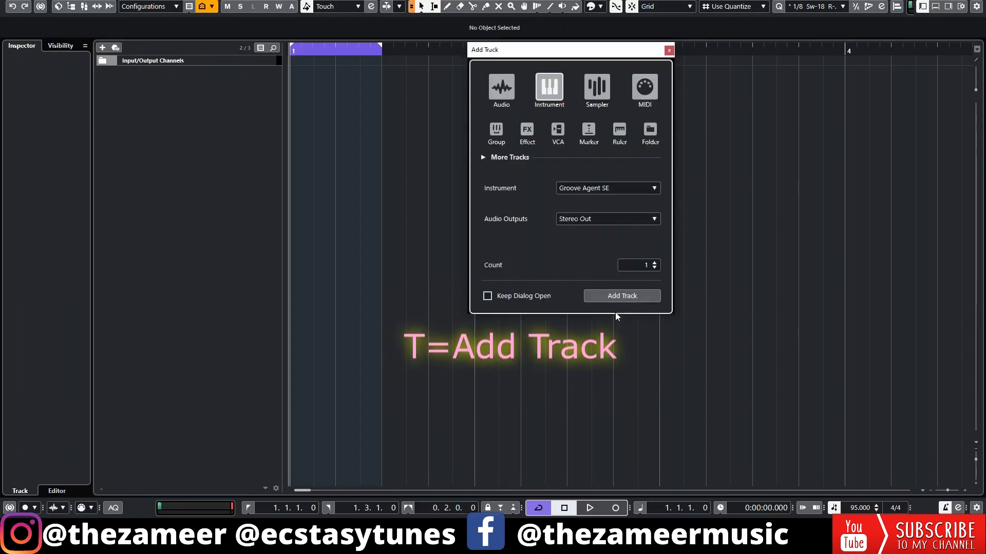
click(494, 95)
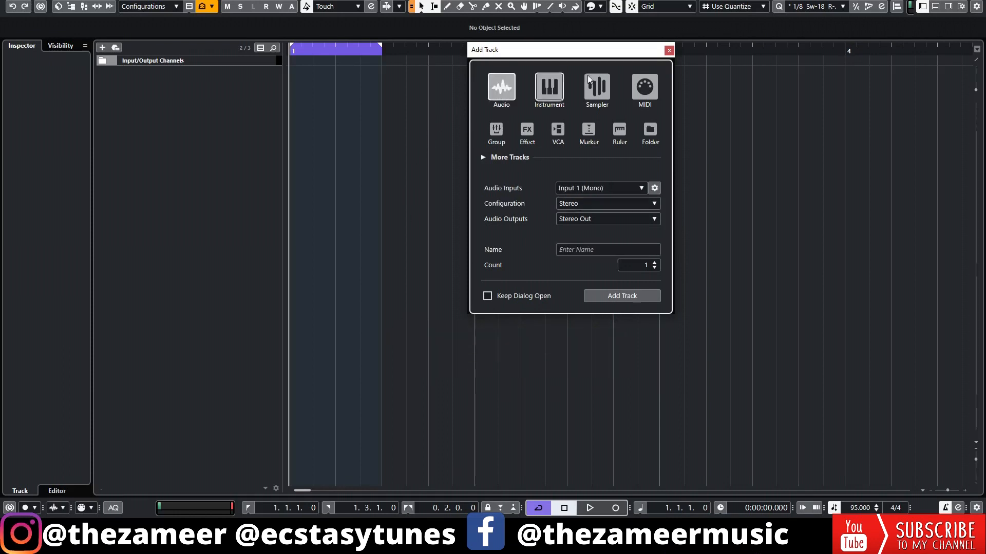
click(669, 50)
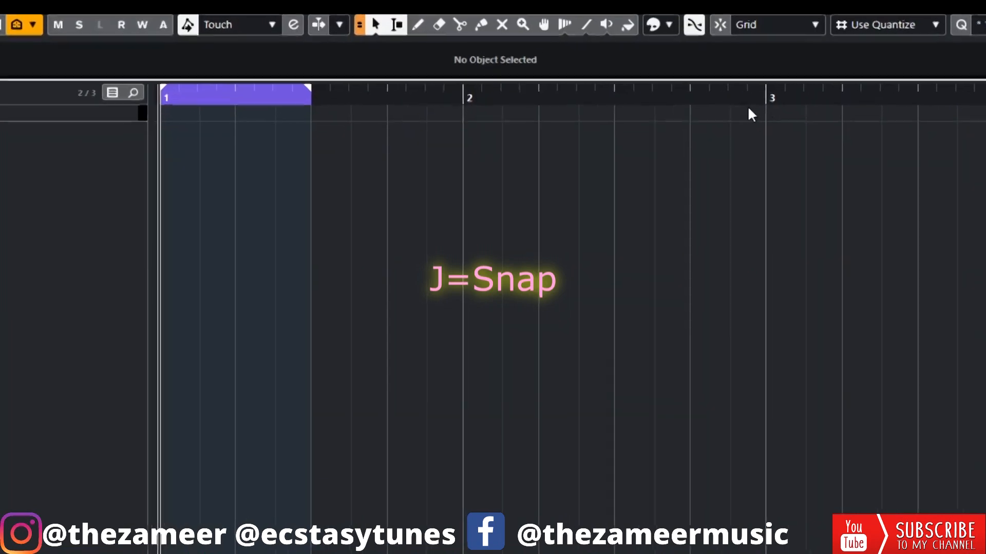
Step: Toggle snap and turn off cycle mode
click(721, 27)
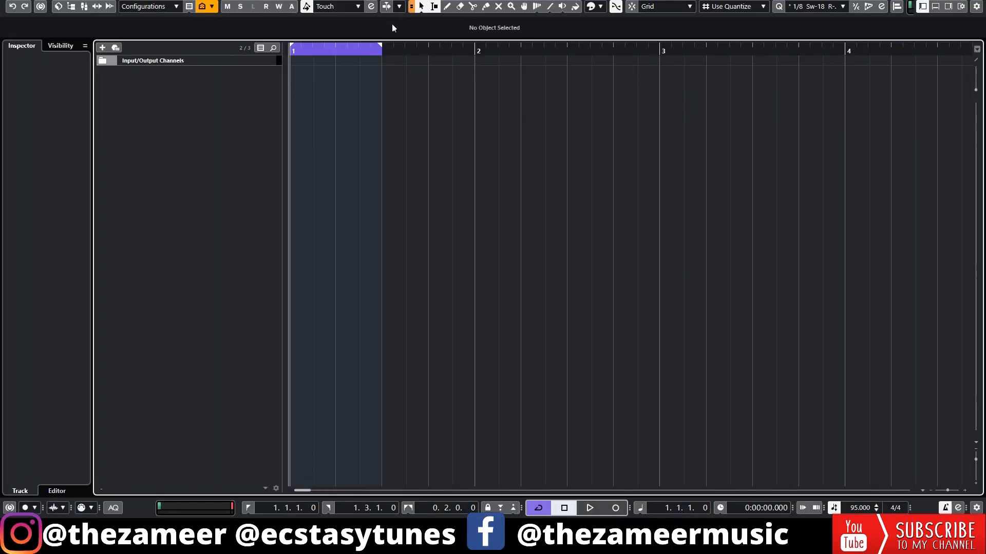
key(KP_Divide)
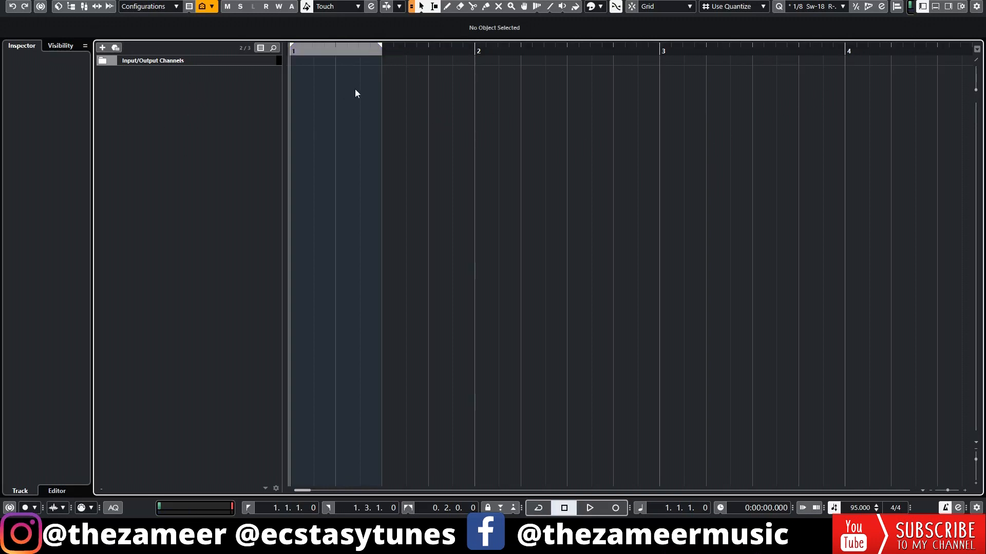
Step: Add one stereo audio track with Input 1 (Mono) as its input and Stereo Out as its output
key(t)
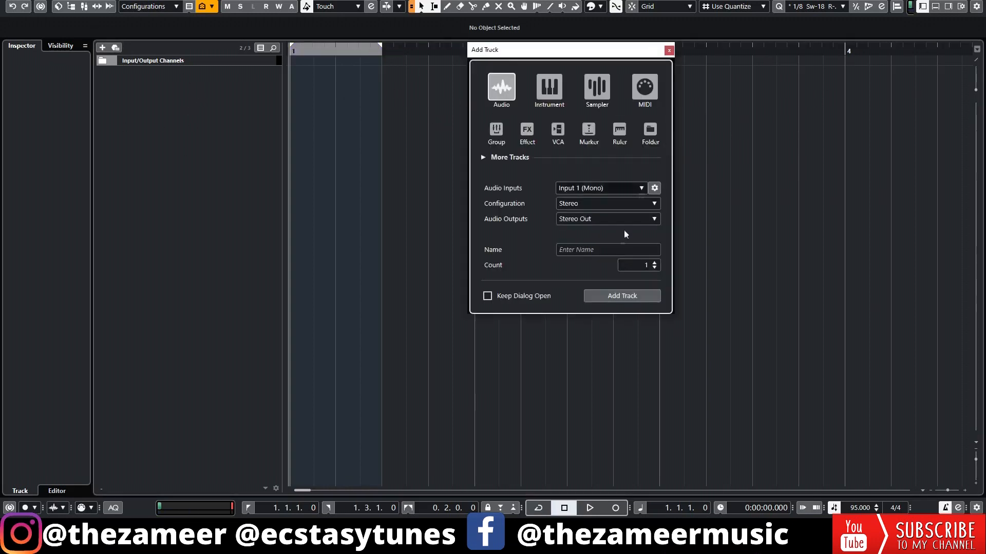
click(630, 296)
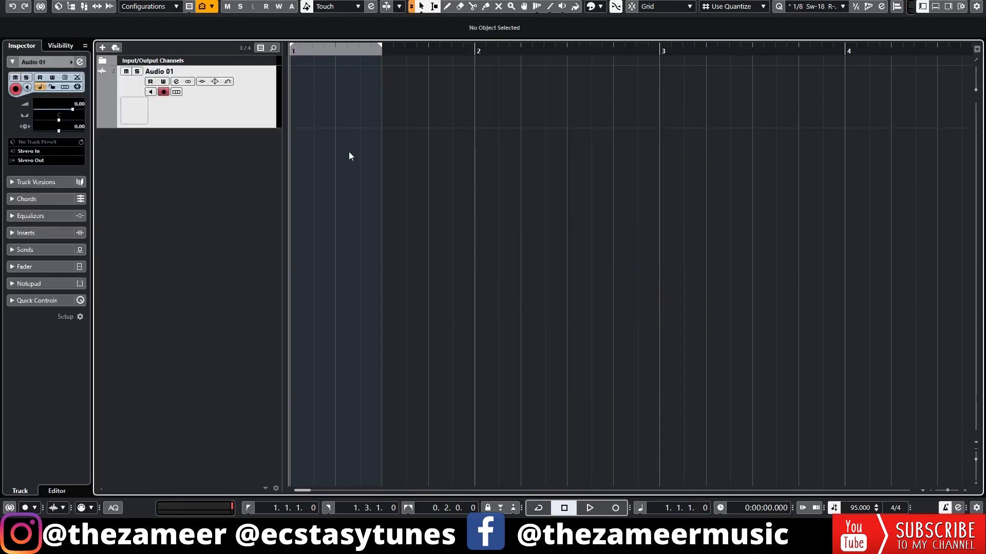
Step: Create an empty event at bar 1 on the audio track and extend its end to bar 3
mouse_move(298, 89)
mouse_down()
mouse_move(361, 95)
mouse_move(326, 99)
mouse_move(380, 127)
mouse_move(471, 128)
mouse_up()
click(366, 158)
click(329, 153)
click(353, 115)
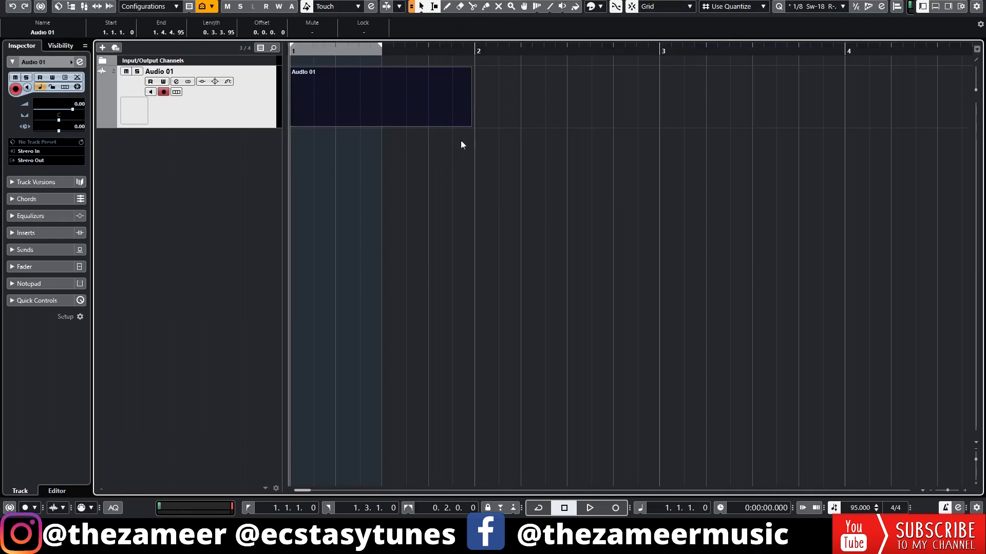
drag(469, 128, 658, 126)
Step: Try the Range tool on the event, reselect the whole event with Object Selection, and set the locators to it
key(2)
click(434, 100)
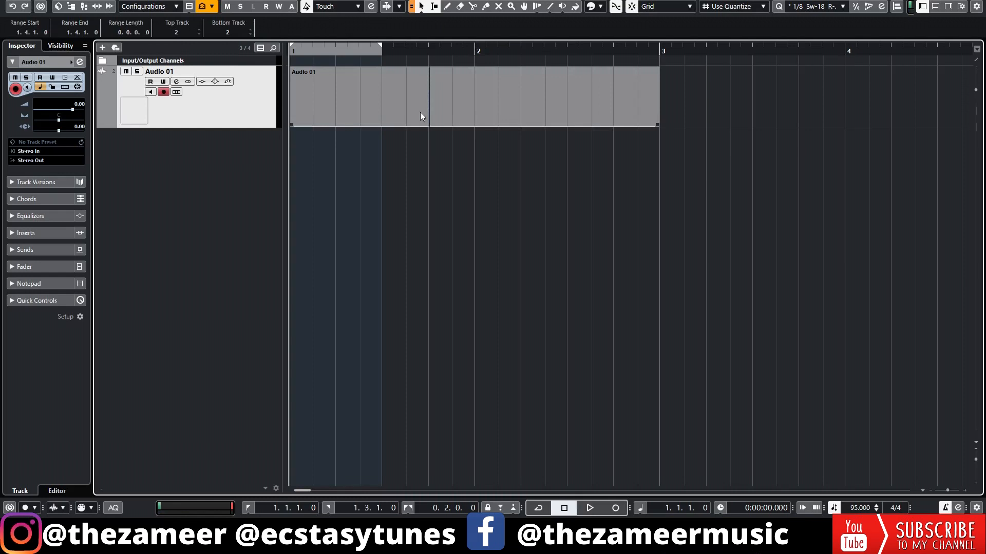
key(1)
click(401, 106)
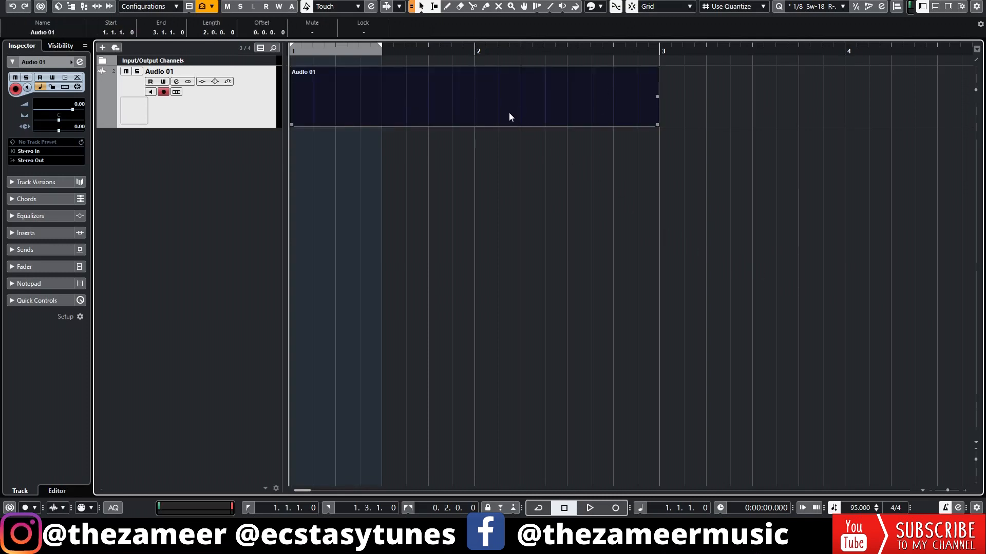
key(p)
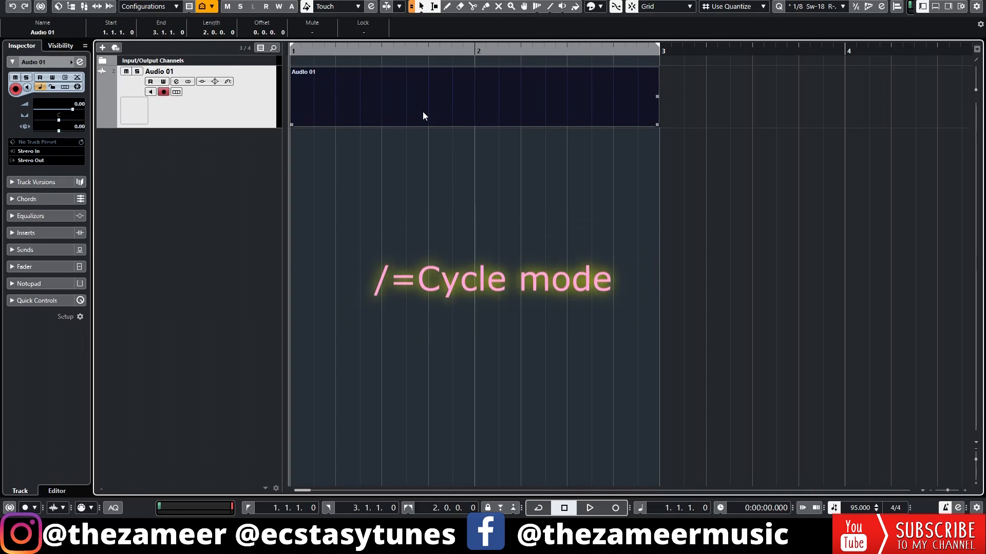
Step: Toggle cycle mode on and off twice
key(slash)
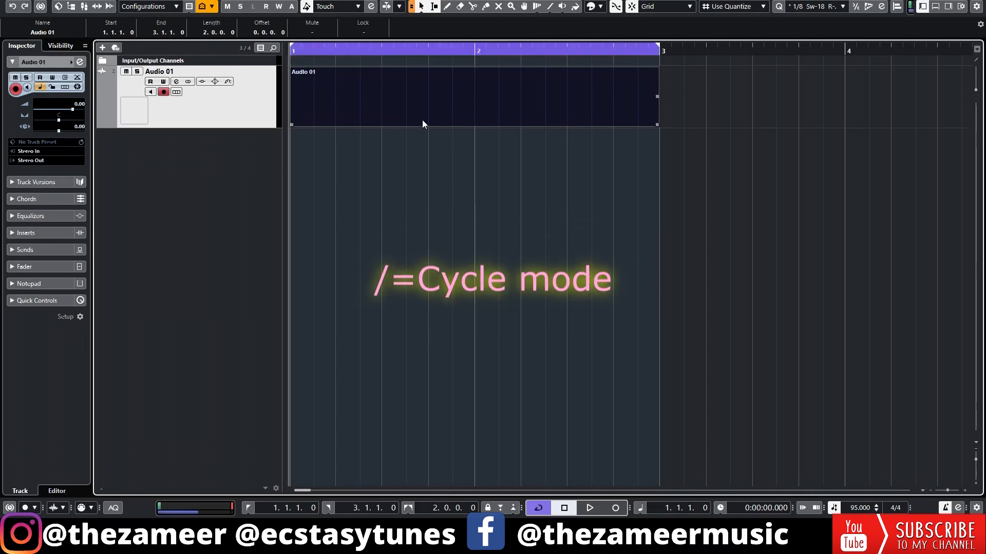
click(469, 50)
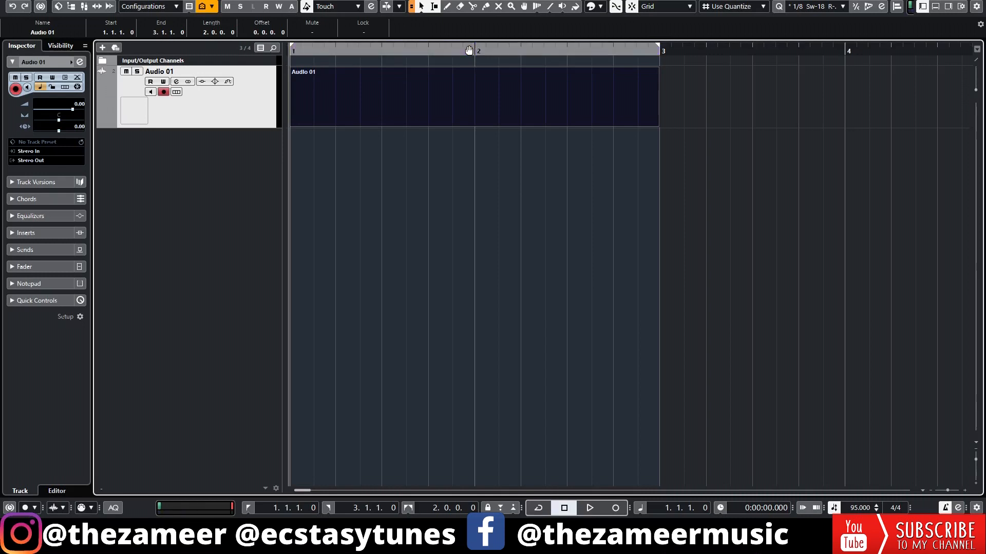
click(469, 50)
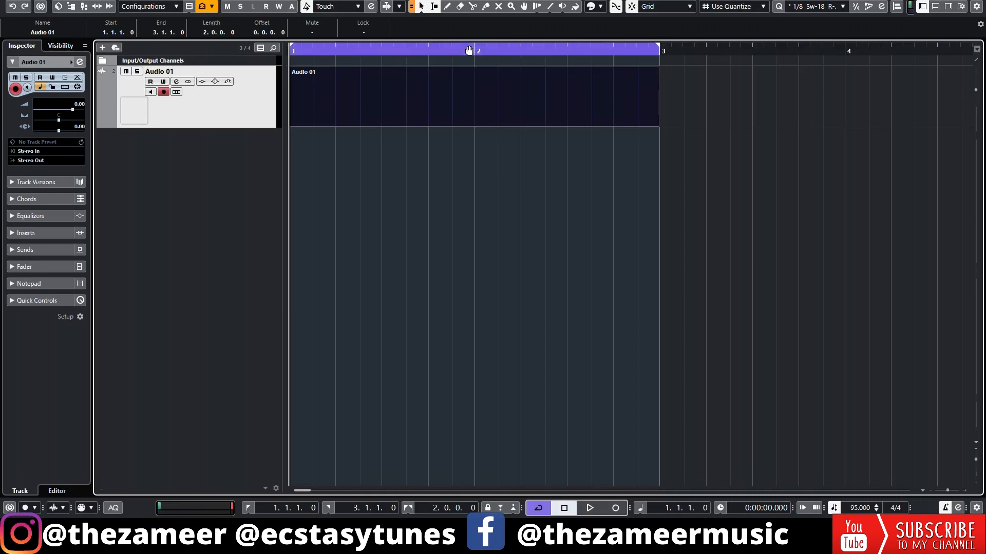
click(469, 50)
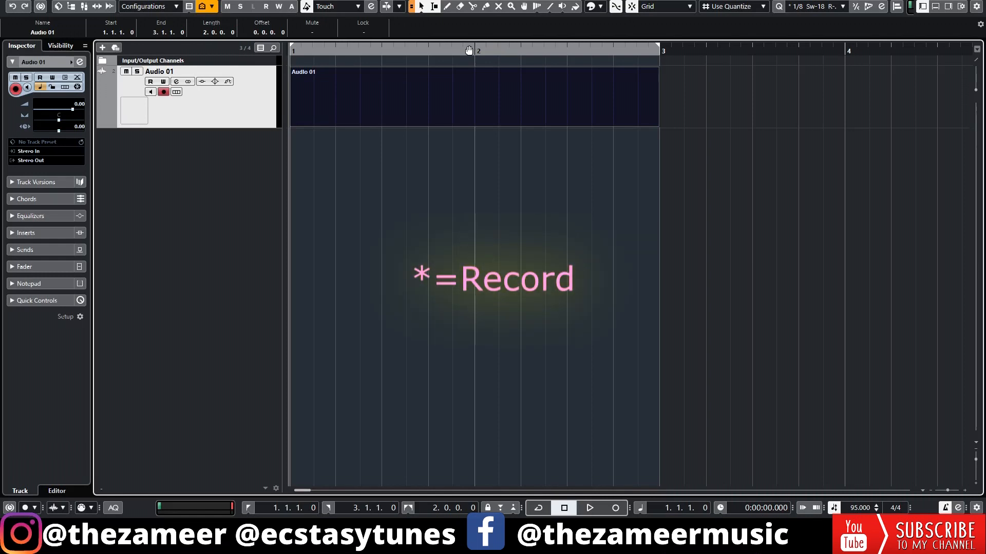
Step: Record a take of almost two bars on the audio track from the project start and stop the transport
key(KP_Multiply)
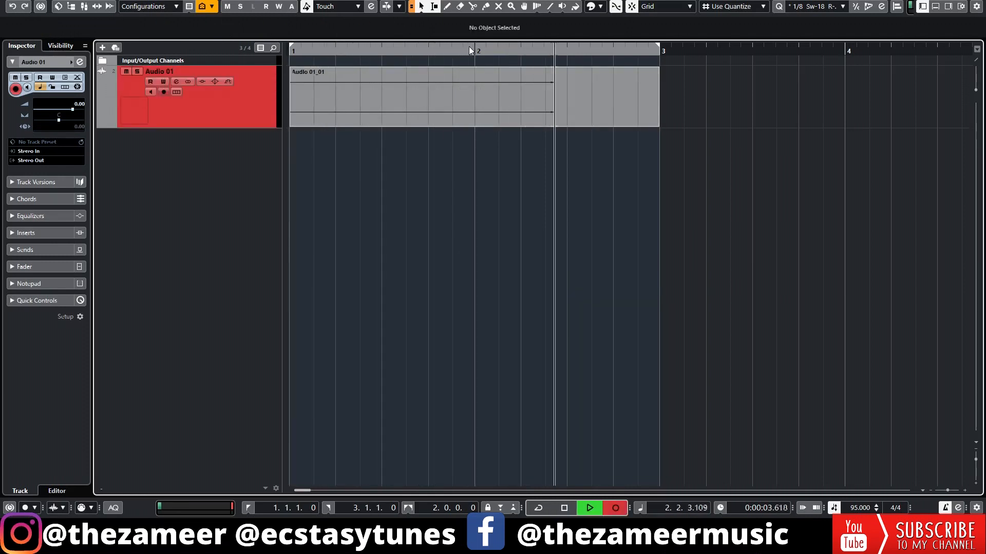
key(space)
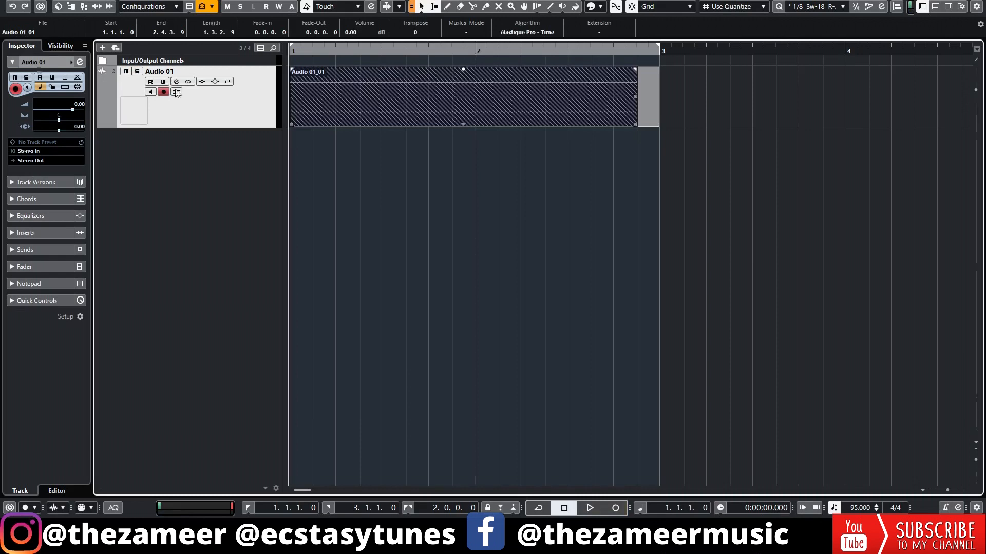
Step: Toggle record enable on the audio track and leave the track disarmed
click(163, 93)
click(163, 93)
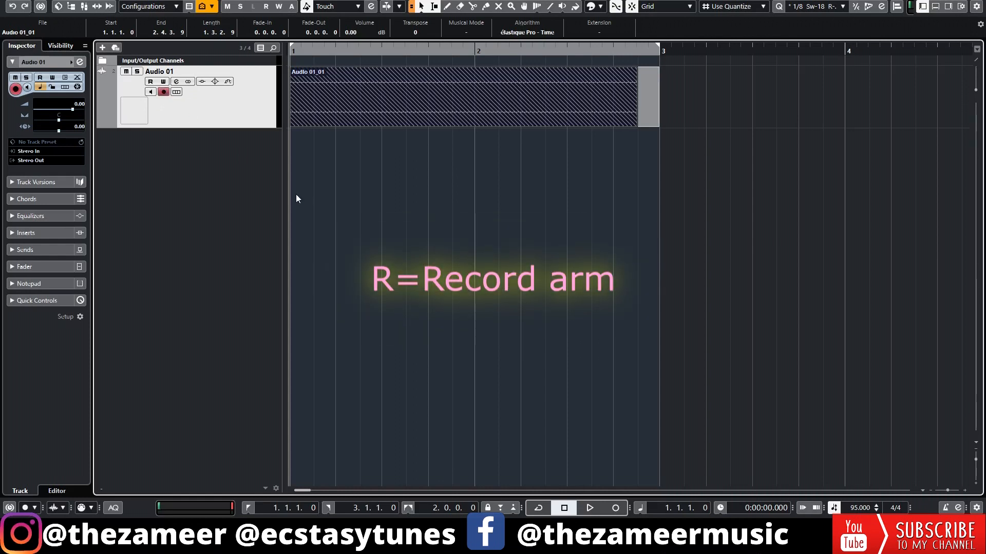
key(r)
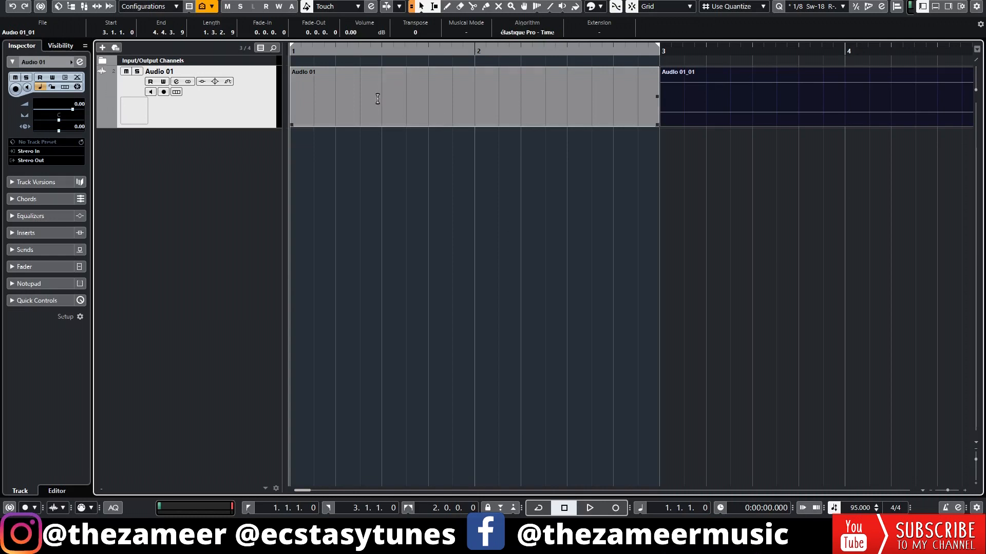
Step: Select a range from about 3.3.3 to 4.2.3 in the recorded take and split the take at both range ends
click(417, 141)
key(g)
drag(559, 85, 630, 91)
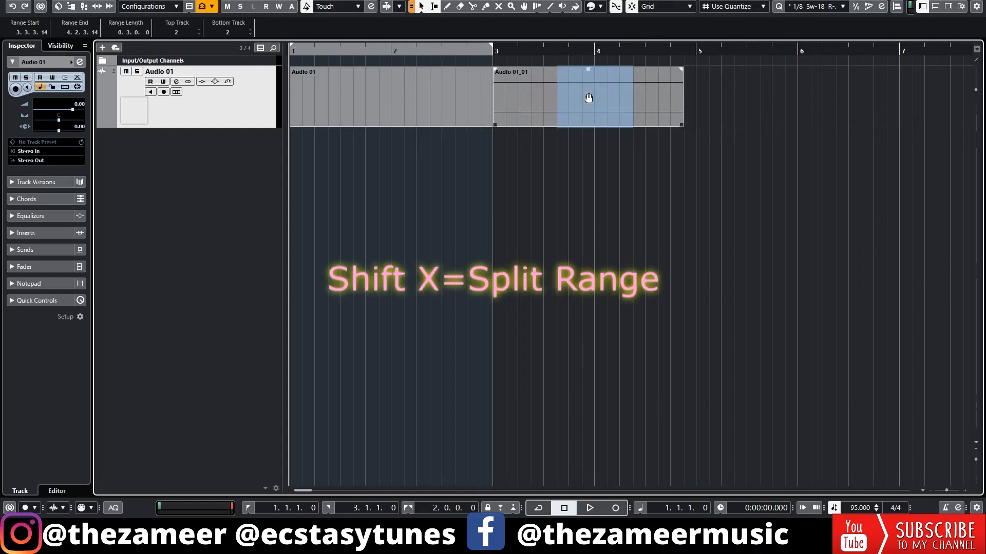
key(shift+x)
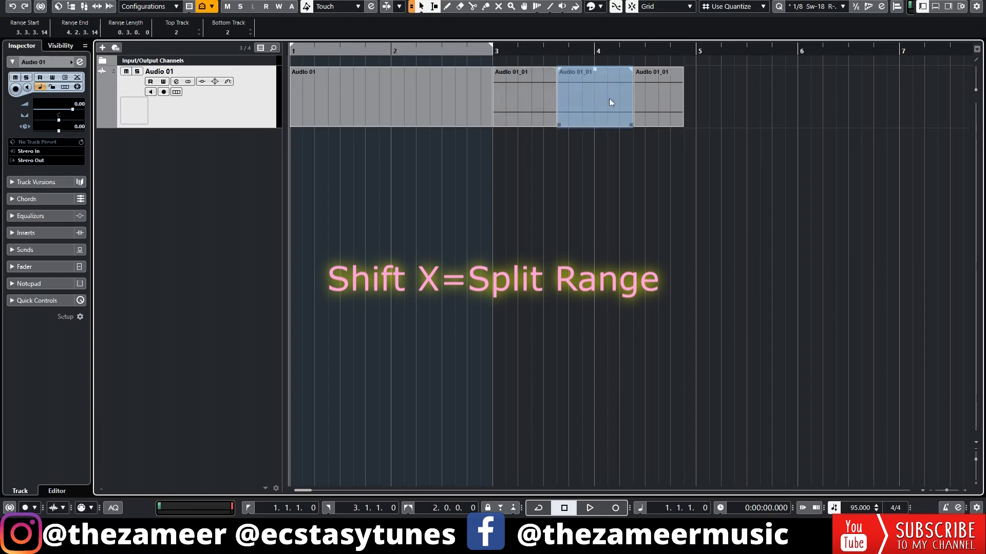
Step: Try dragging the split middle piece to the empty area and back, undo the split, and clear the selection
drag(581, 97, 784, 81)
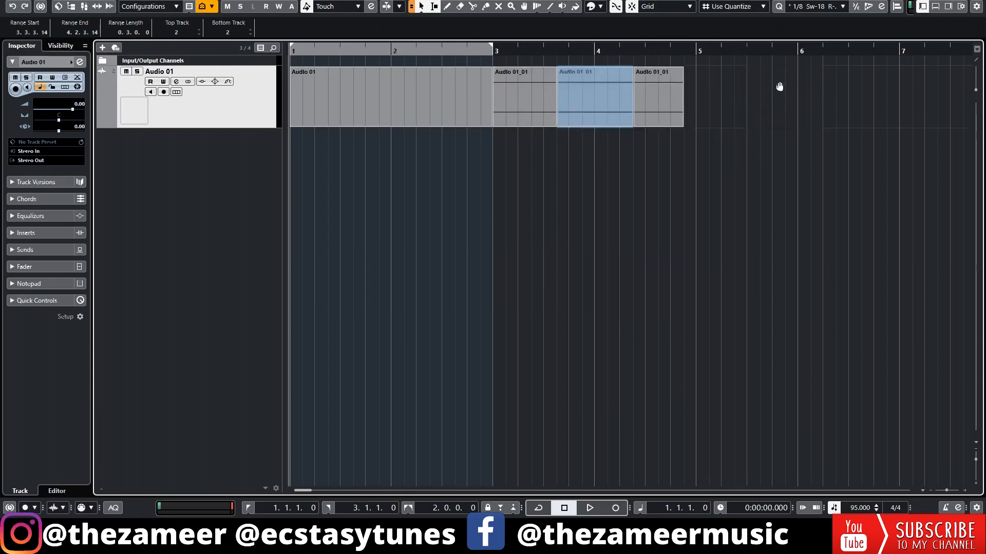
drag(787, 99, 597, 99)
key(ctrl+z)
click(608, 128)
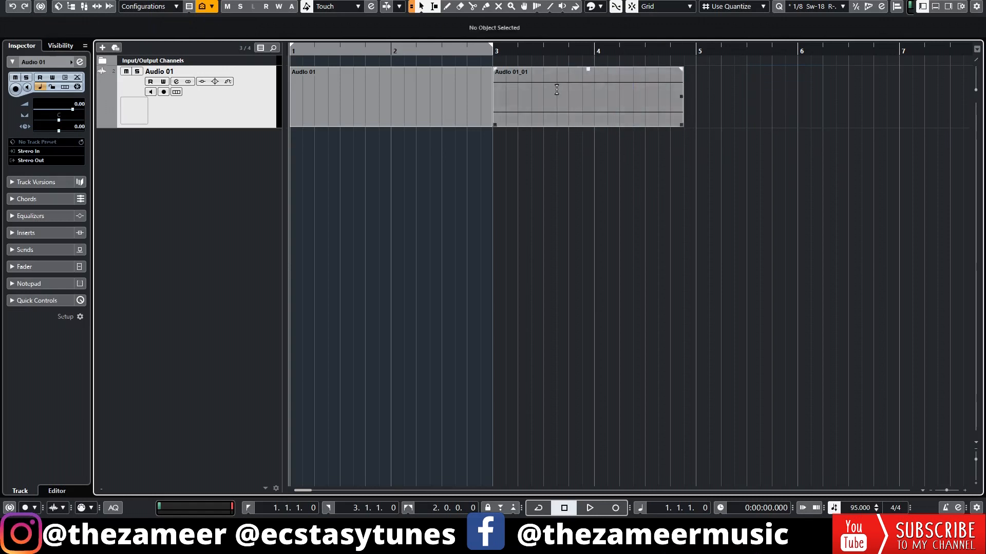
Step: Select a range from about 3.3.3 to 4.1.4 in the recorded take, and undo a trial move of it to 5.2.1
click(620, 81)
drag(620, 81, 553, 101)
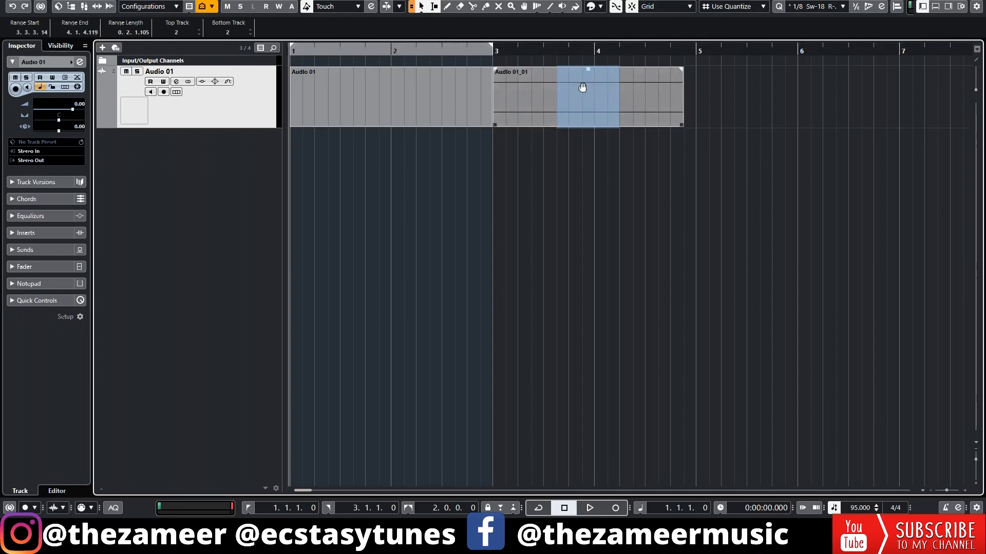
drag(582, 88, 746, 88)
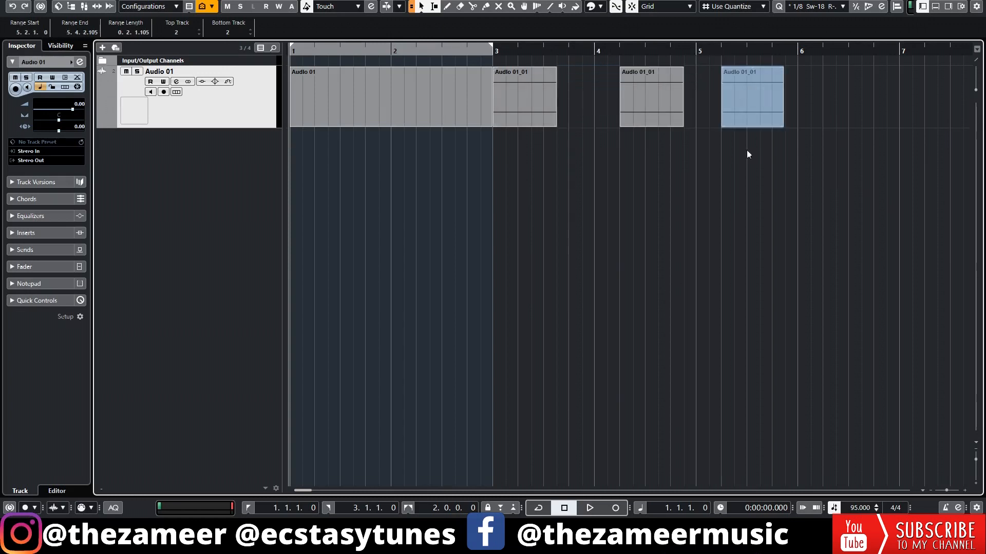
key(ctrl+z)
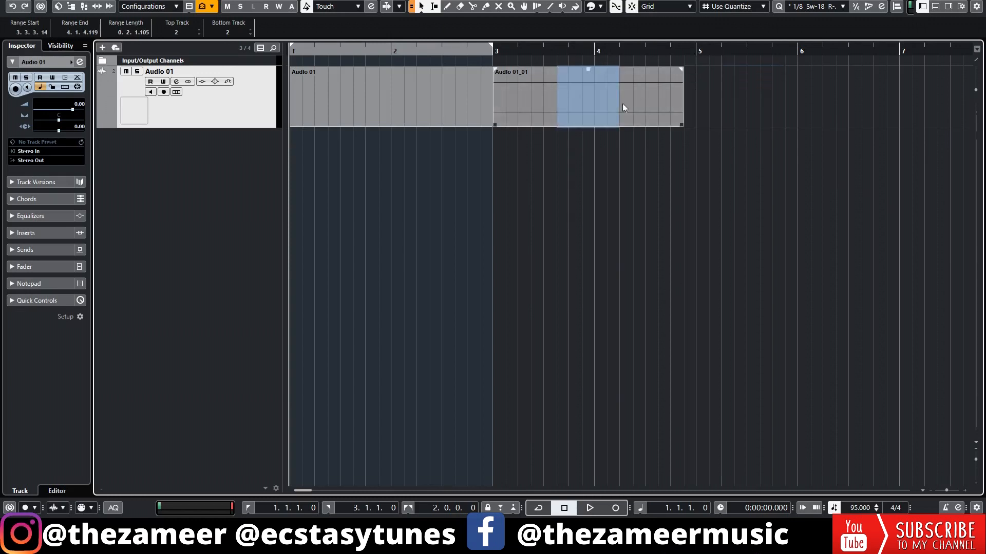
Step: Copy the selected range of the take to about the middle of bar 5 and clear the selection
drag(582, 88, 774, 90)
click(754, 216)
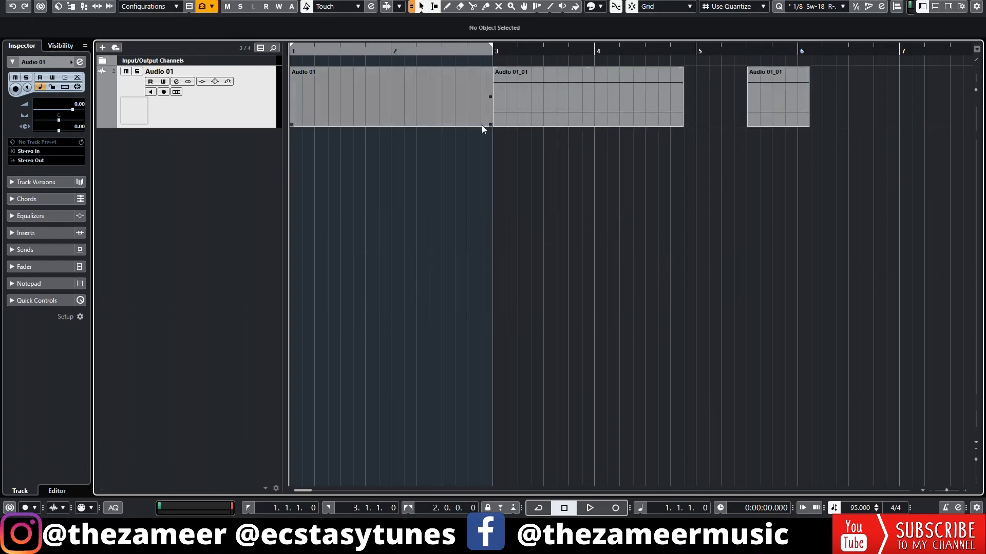
click(623, 122)
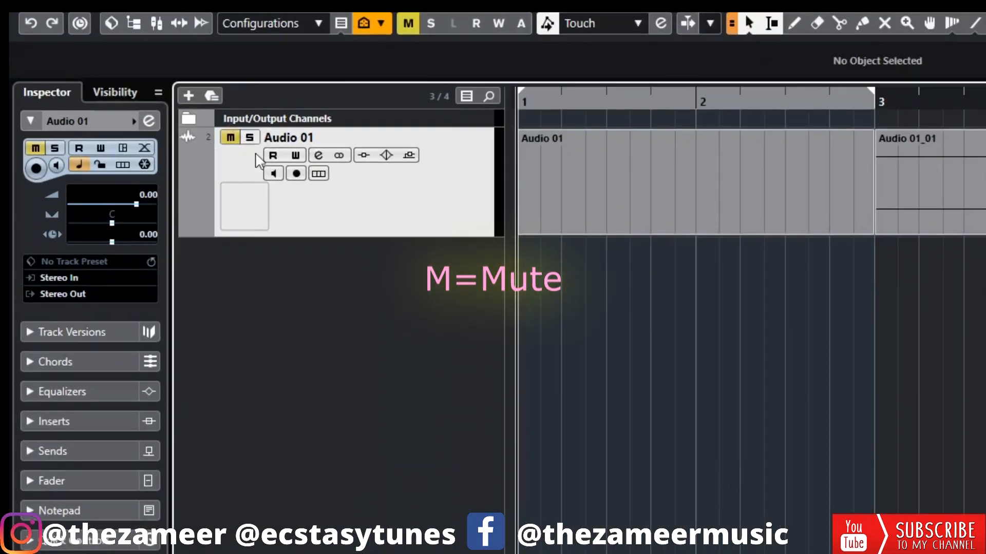
Step: Toggle mute on and off, and solo on and off, for the audio track
click(126, 71)
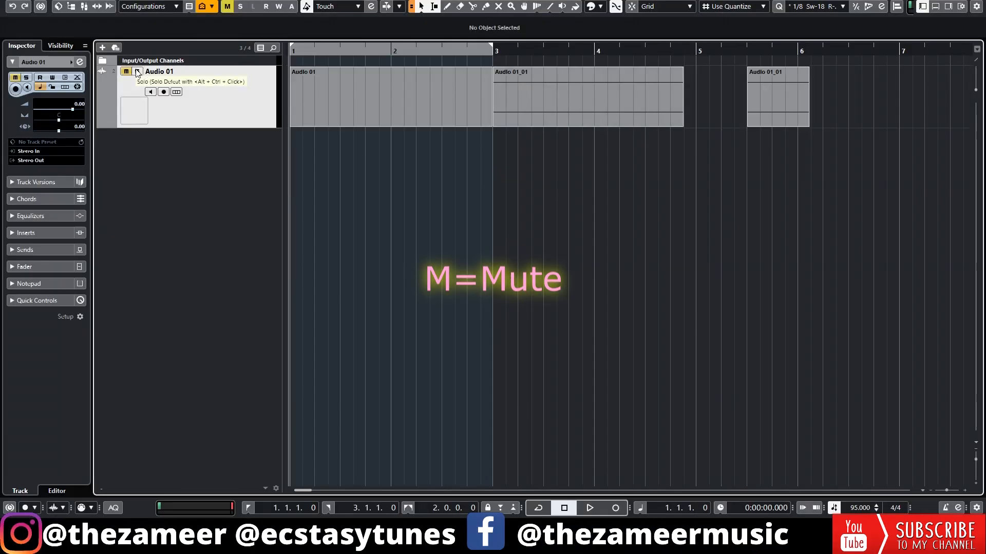
key(m)
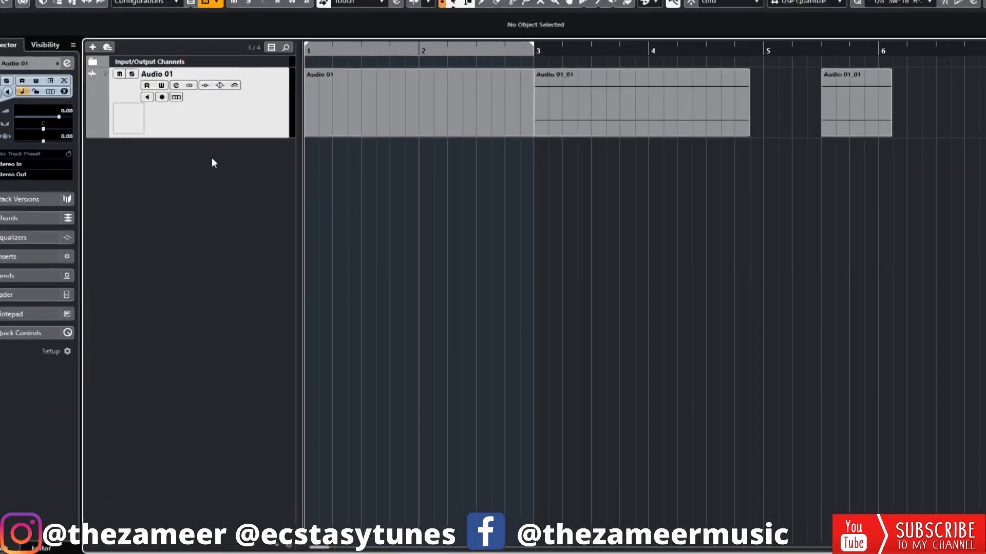
click(132, 74)
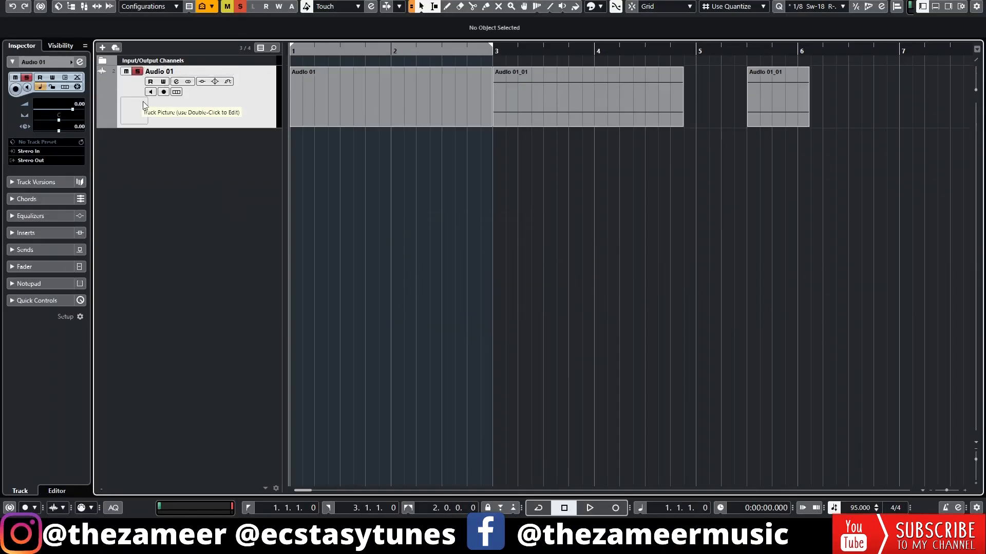
key(s)
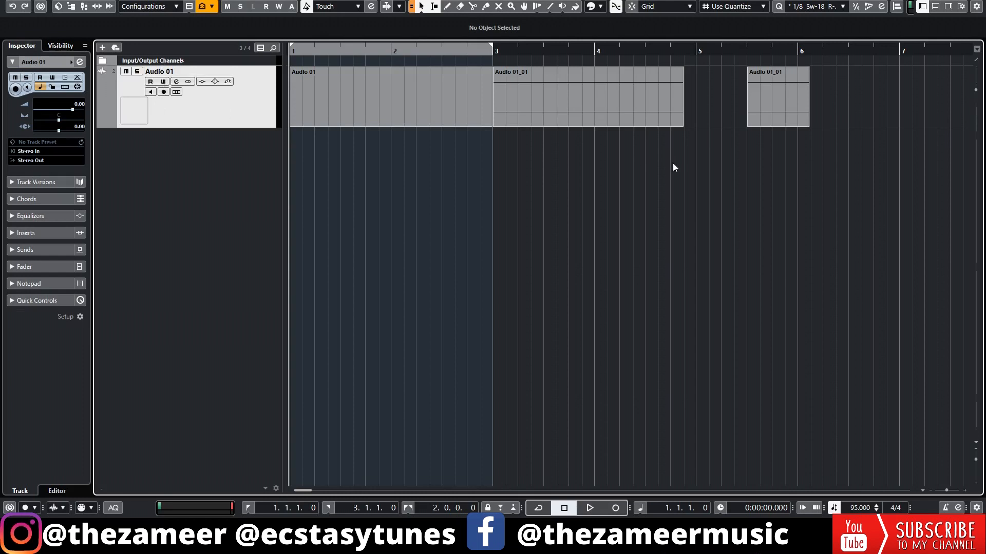
Step: Mute the first event on the Audio 01 track and clear the selection
click(449, 108)
click(547, 110)
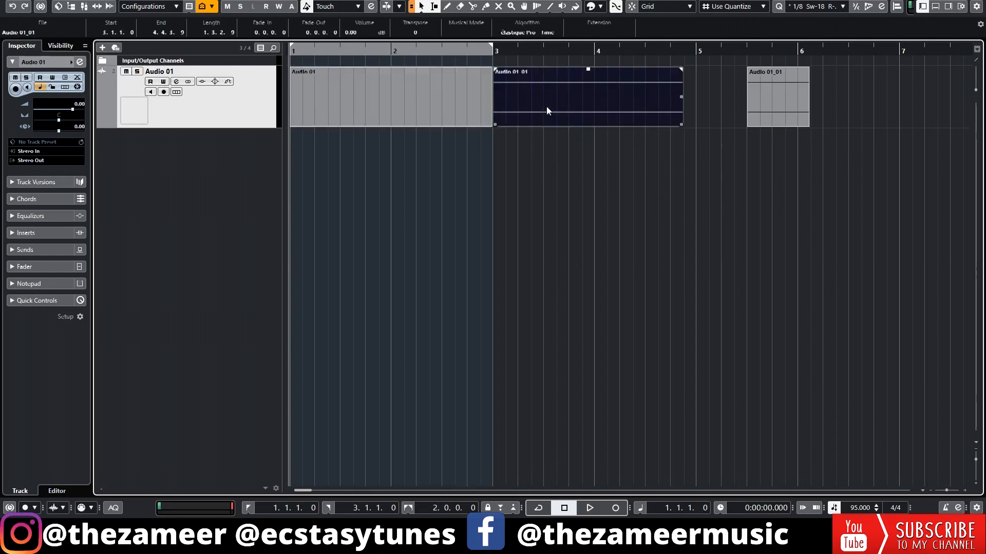
click(803, 100)
click(503, 121)
click(368, 122)
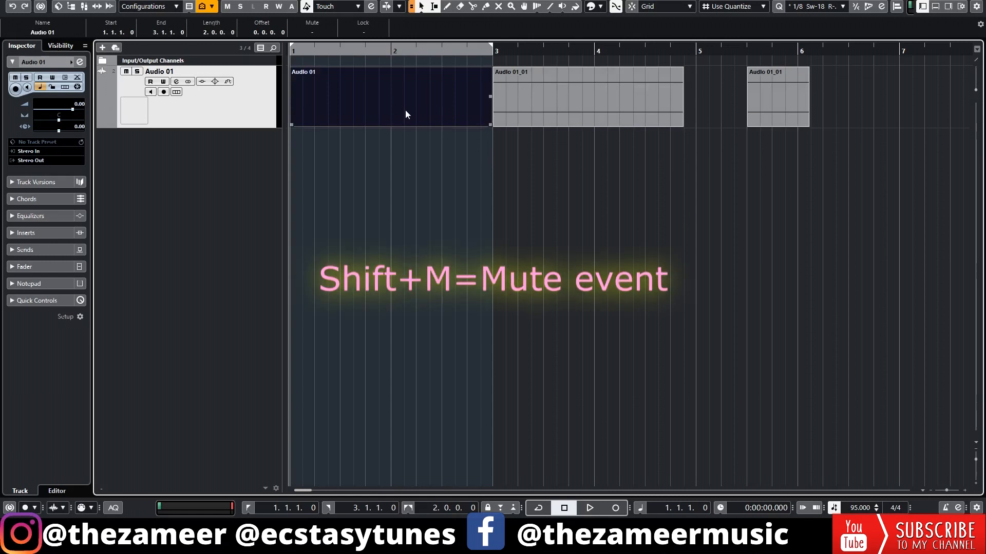
key(shift+m)
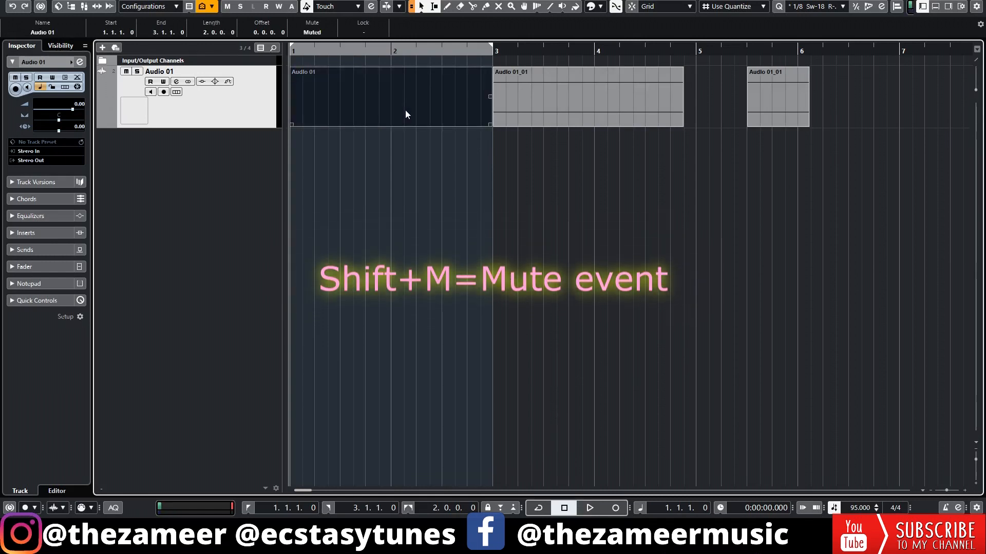
click(793, 199)
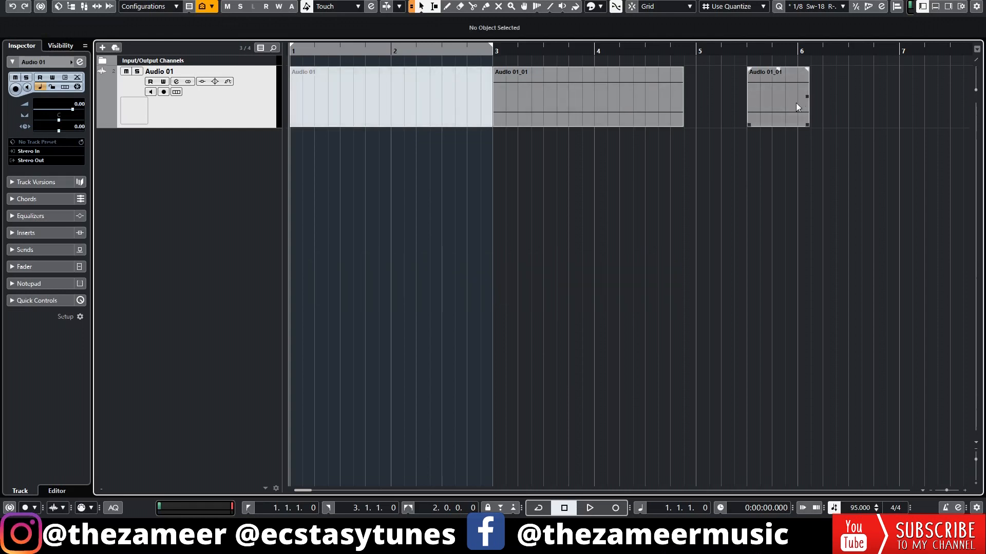
Step: Unmute the first event on the Audio 01 track and select the event at bar 3
click(445, 116)
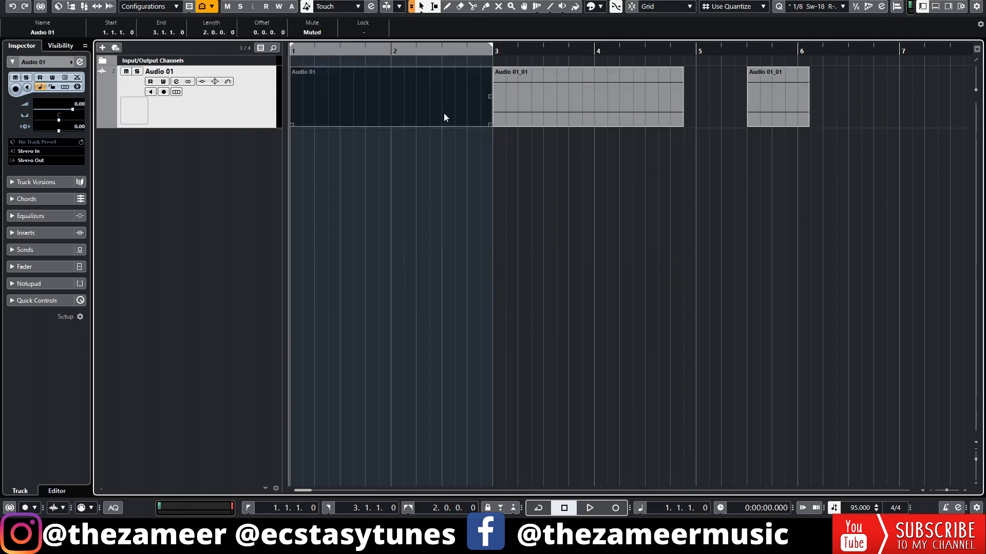
key(alt+m)
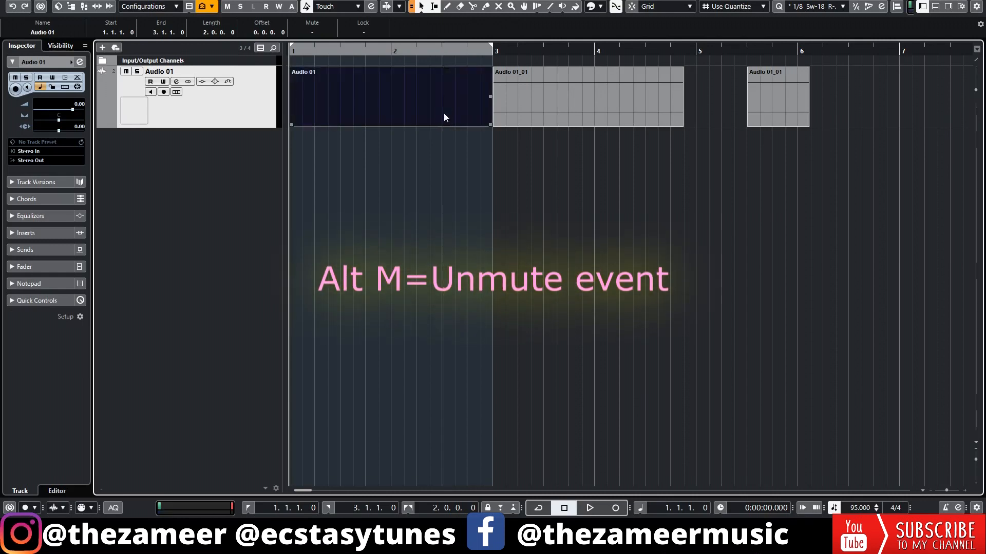
click(567, 305)
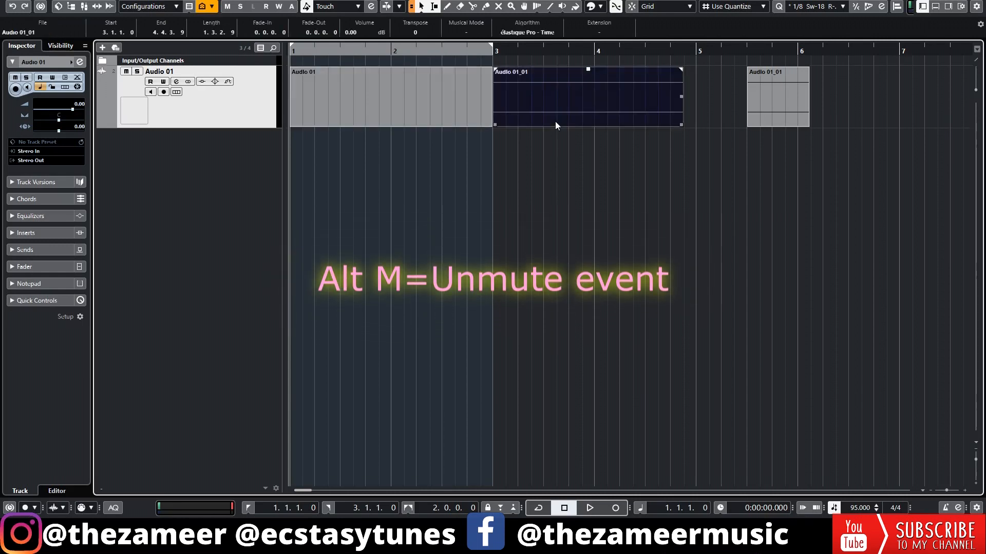
key(shift+m)
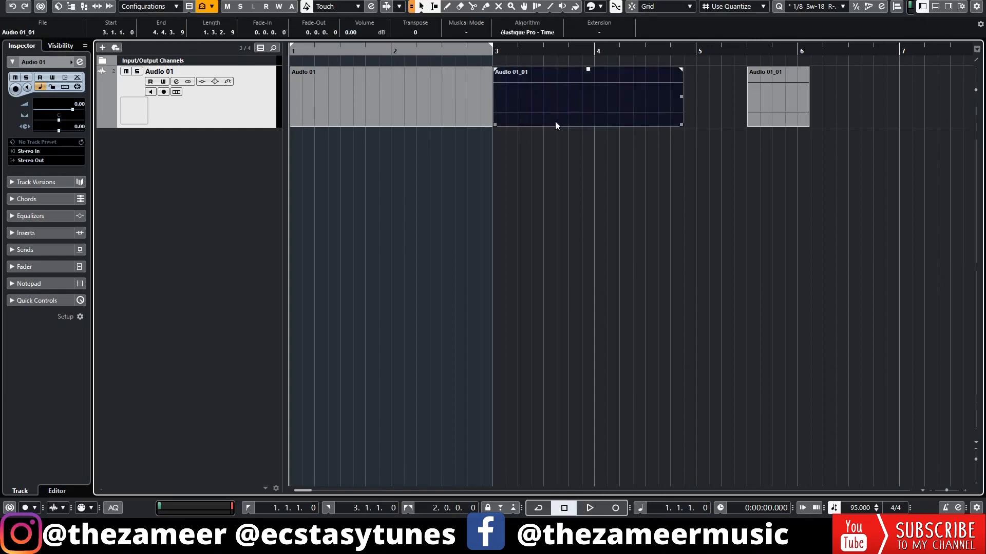
click(551, 201)
click(538, 123)
Step: Add a MIDI track and record a little over one bar of notes on it from bar 1
key(t)
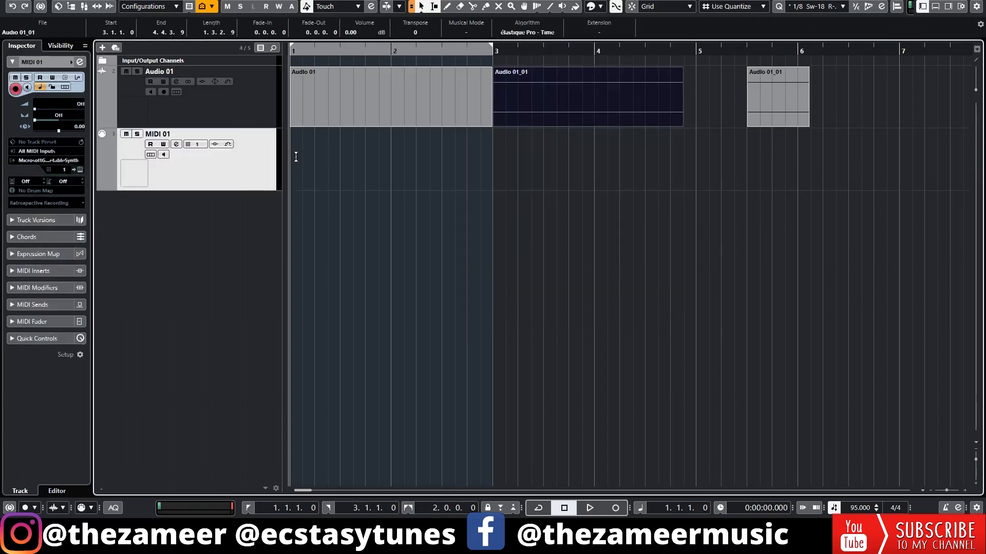
key(KP_Multiply)
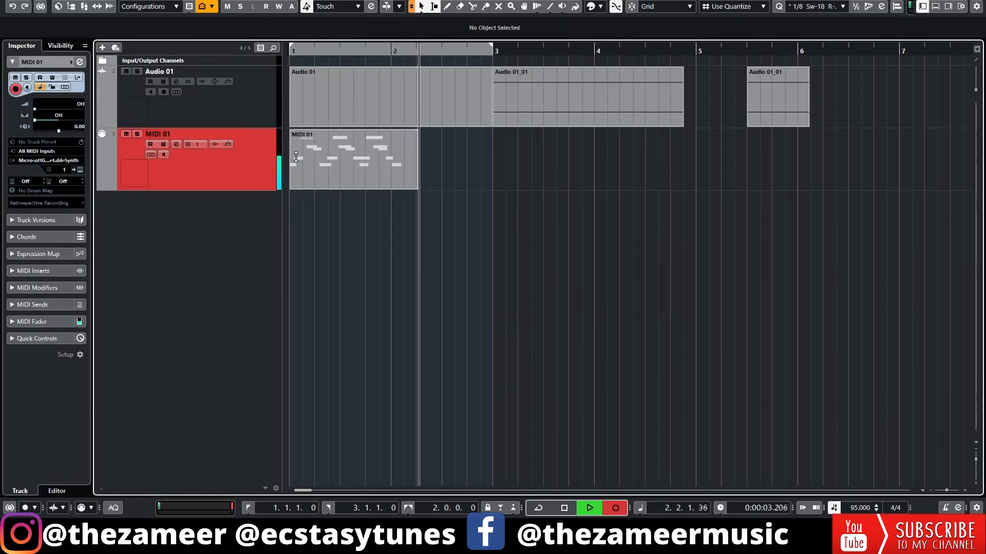
key(space)
Step: Open the recorded MIDI part for note editing, select all its notes, and set the quantize grid to 1/16
double_click(360, 186)
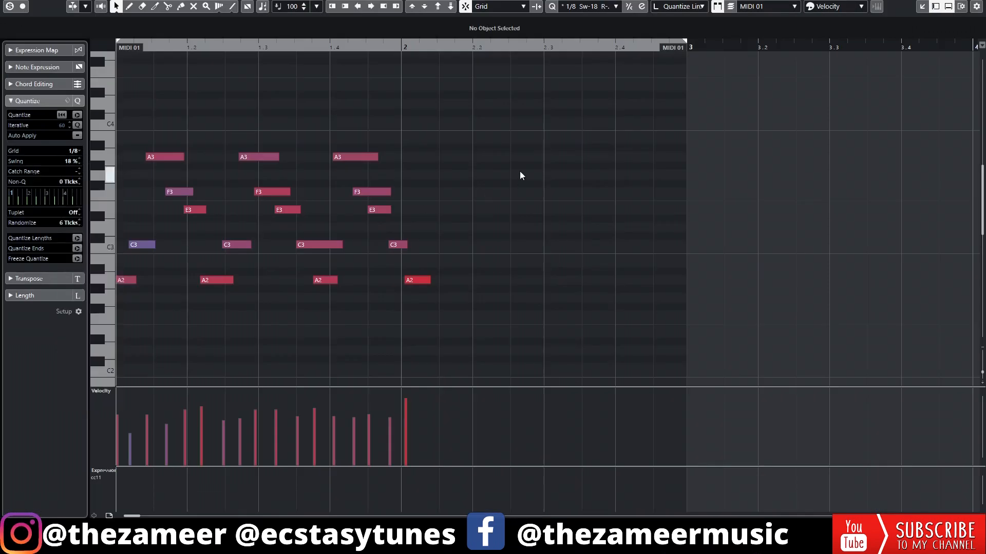
drag(570, 112, 121, 383)
drag(646, 74, 44, 405)
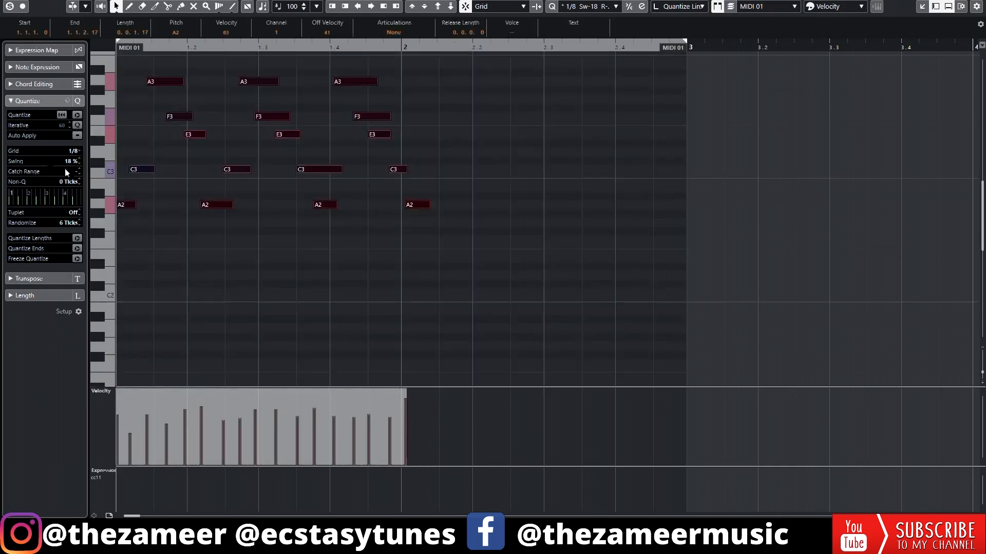
click(74, 151)
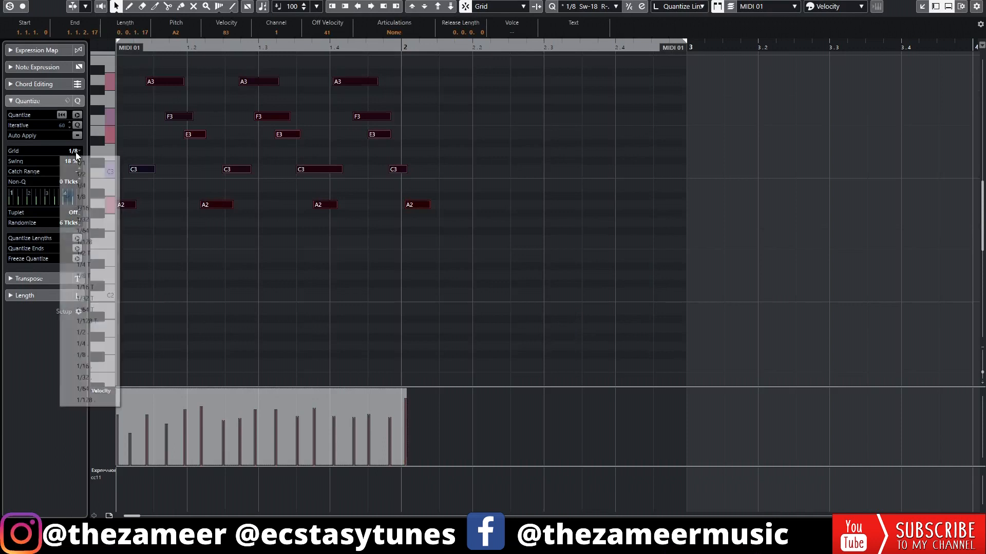
click(420, 94)
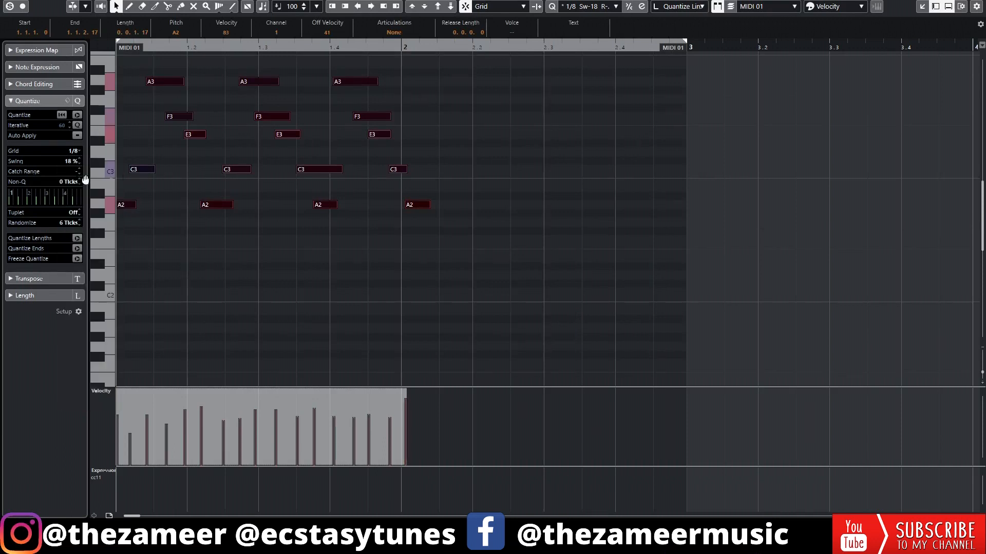
click(75, 152)
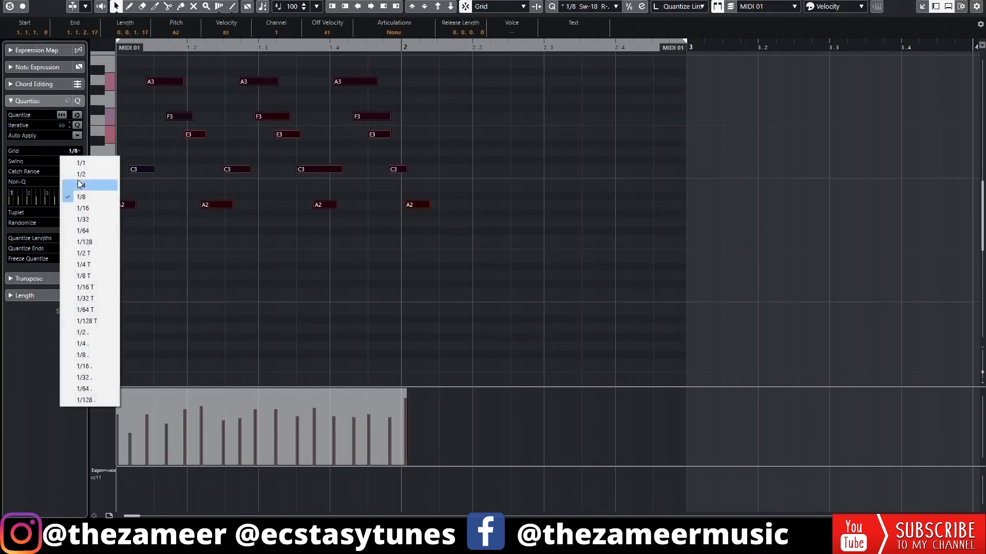
click(99, 208)
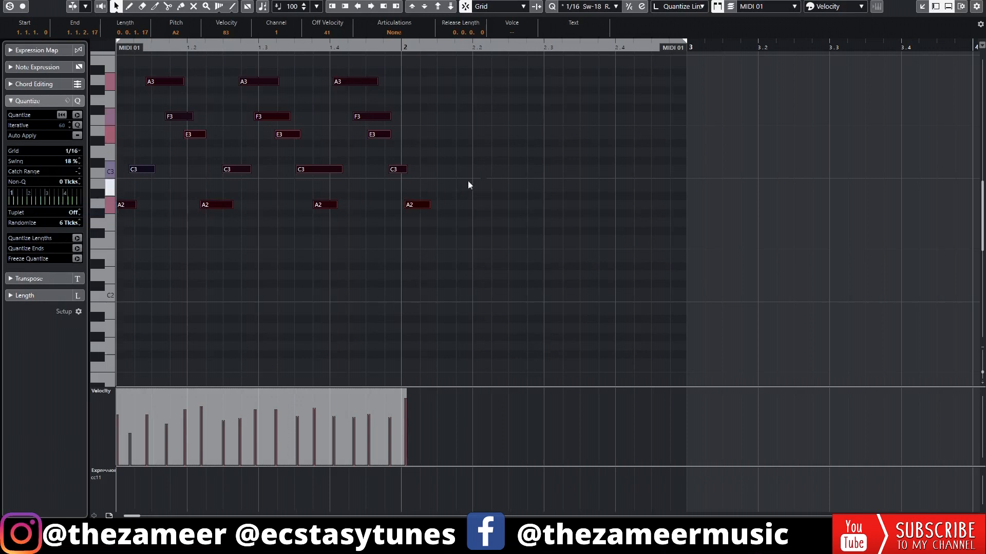
Step: Quantize all notes of the MIDI part to the grid, play the result, and return to the project view
key(ctrl+a)
click(224, 194)
drag(571, 67, 6, 387)
key(q)
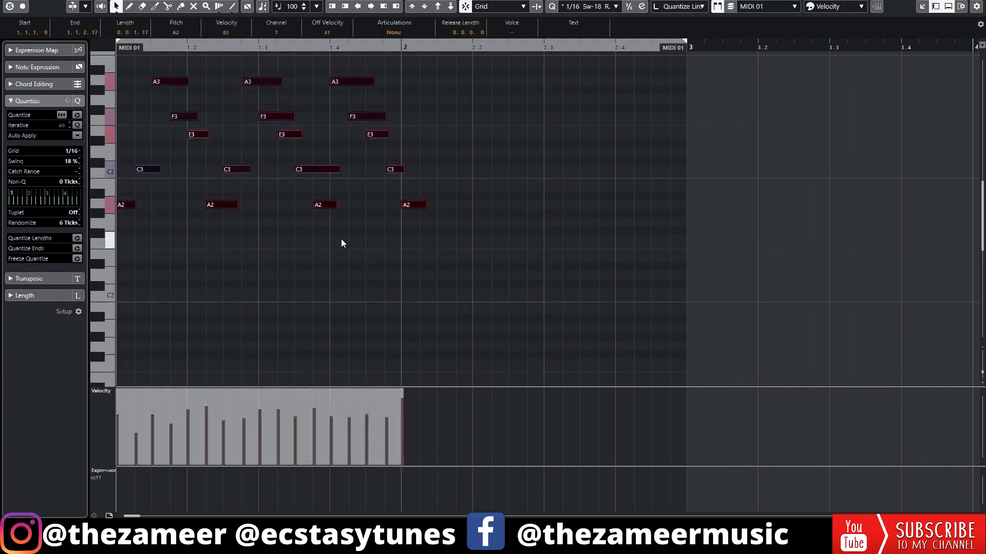
key(space)
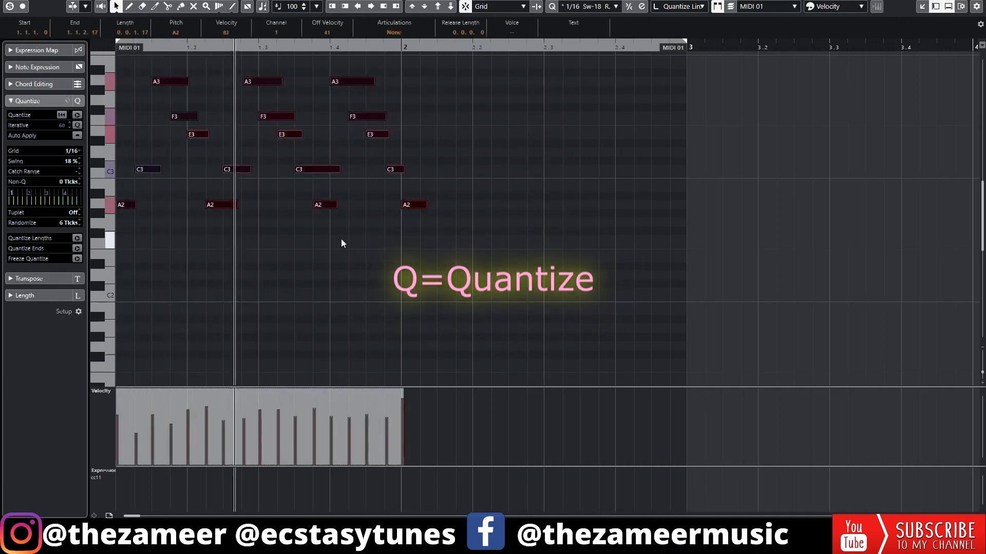
click(538, 177)
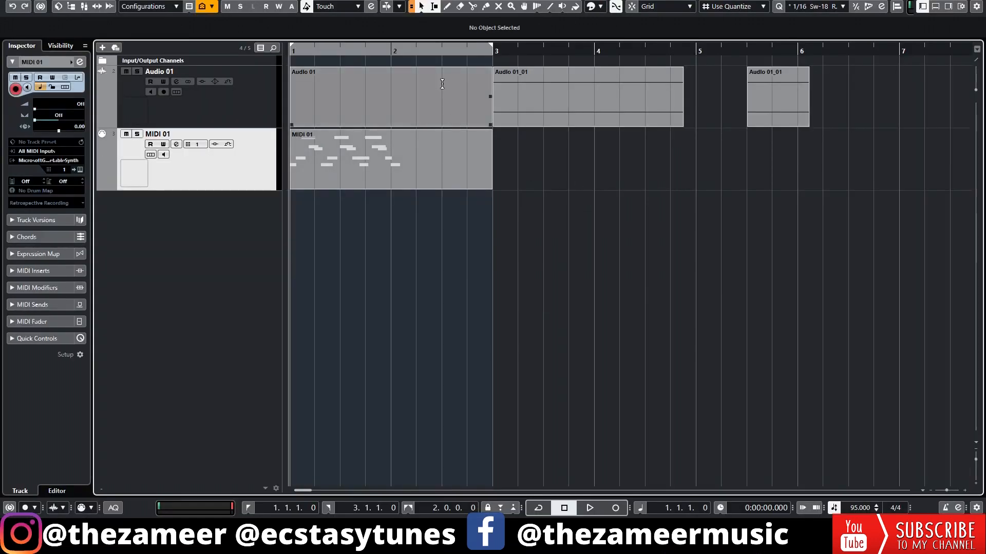
Step: Add a second audio track and extend the locator range to 5.1.1
click(103, 47)
click(501, 87)
click(622, 292)
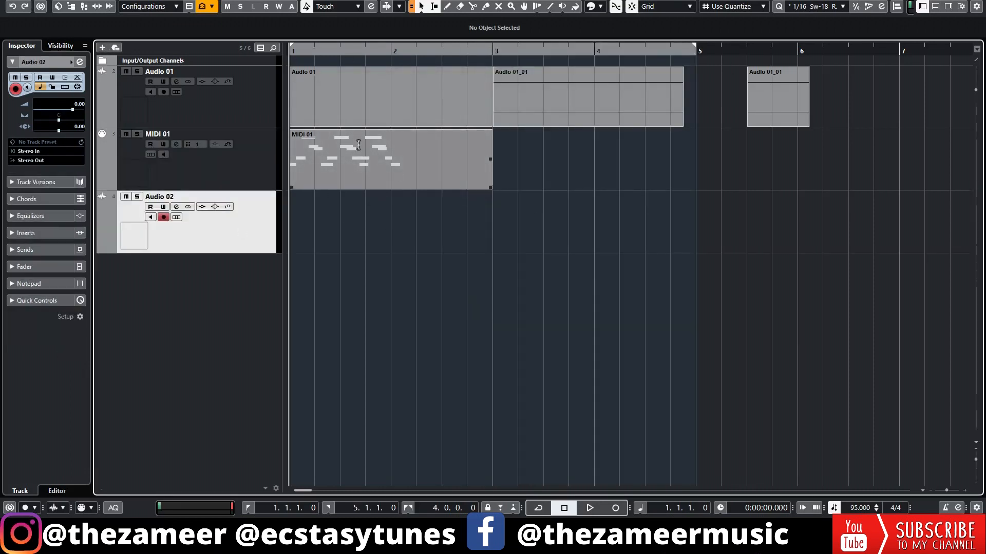
Step: Shorten the MIDI part to one bar, repeat it three times up to bar 5, and play it back
drag(492, 188, 643, 188)
key(space)
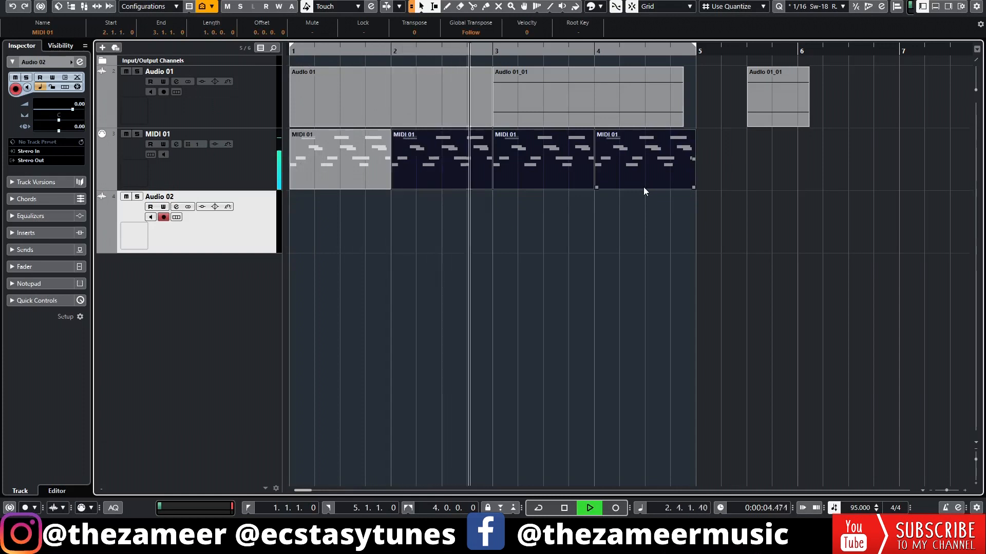
key(space)
Step: Enable punch in at bar 3 and punch out at bar 5, and record a take on Audio 02 starting playback from bar 2
click(494, 49)
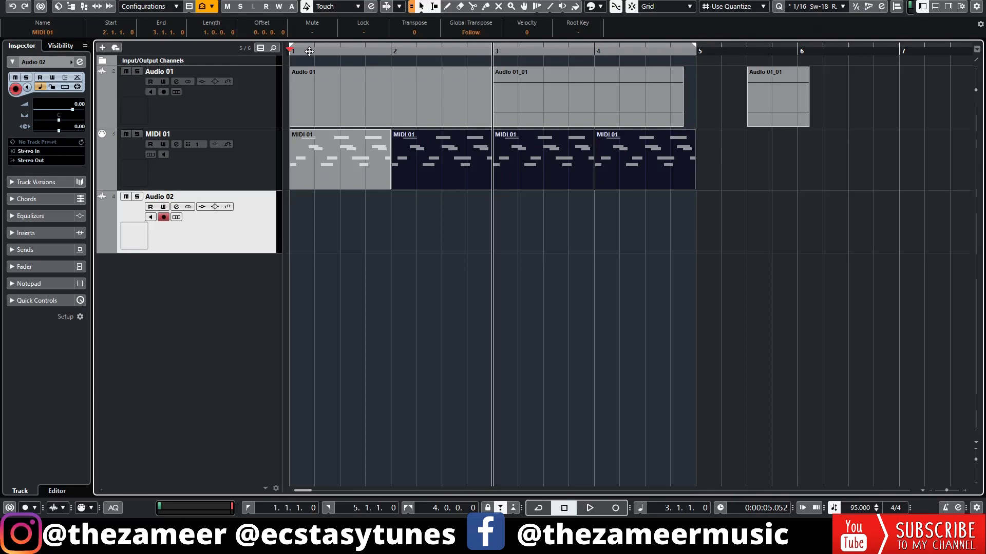
key(o)
mouse_move(341, 55)
mouse_down()
mouse_move(352, 64)
mouse_move(343, 69)
mouse_move(696, 72)
mouse_up()
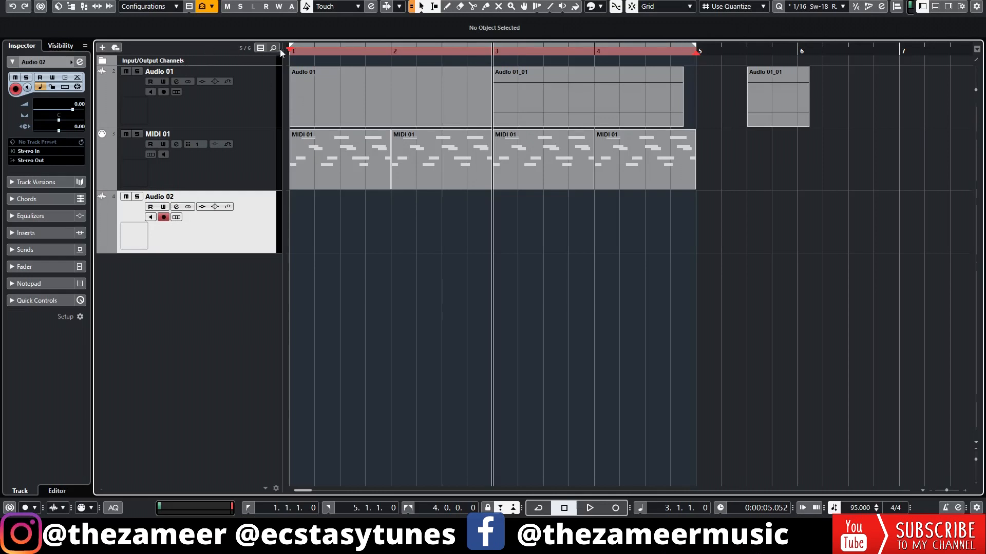
drag(290, 49, 494, 51)
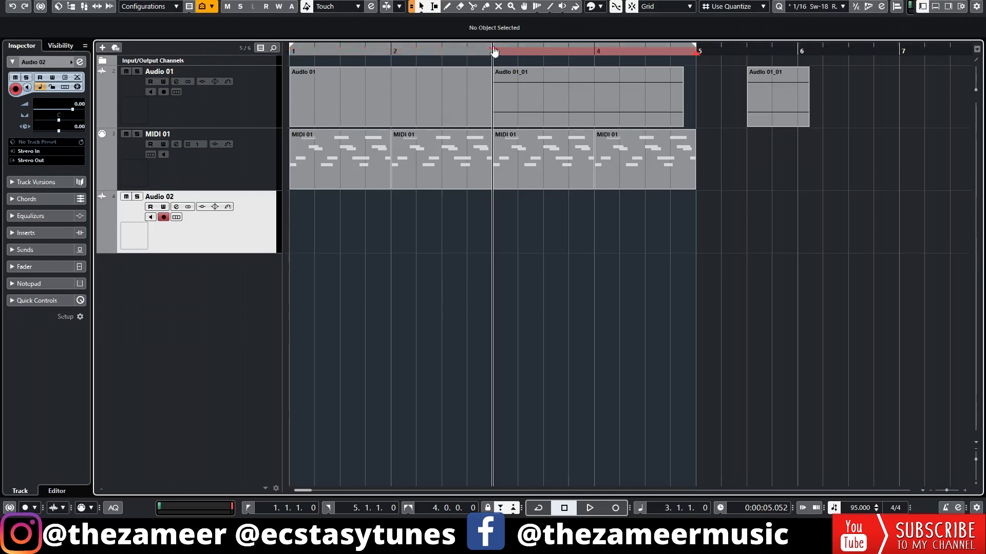
click(390, 49)
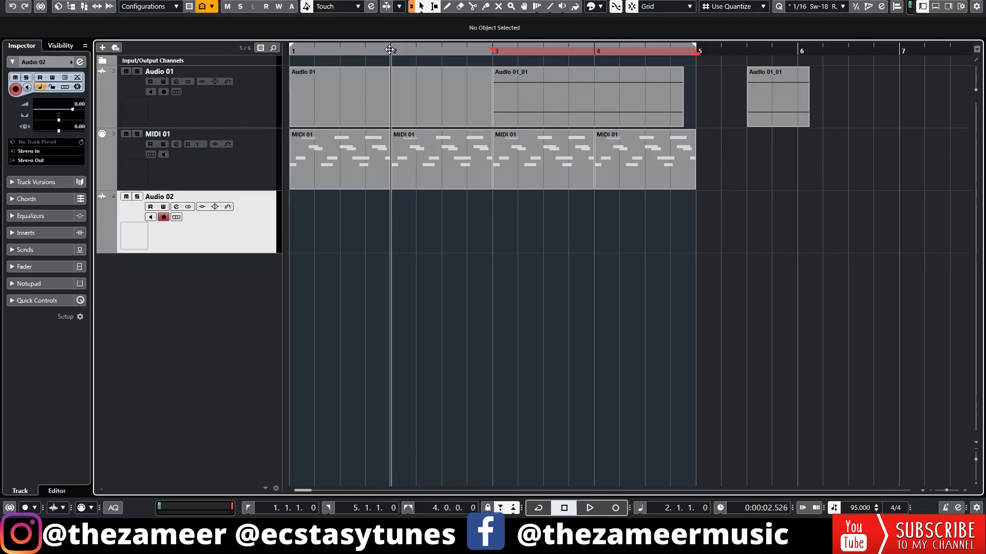
key(space)
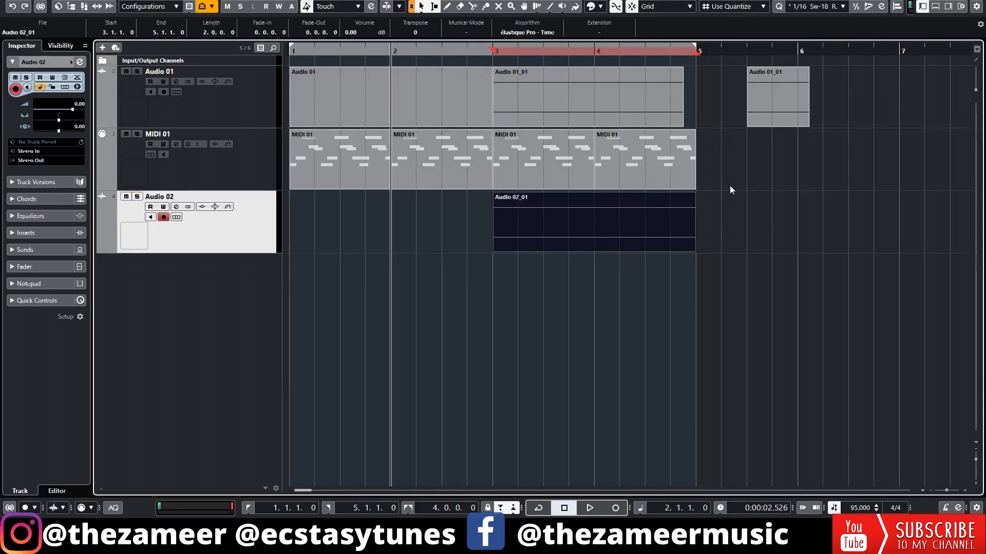
Step: Show the floating window for the punch in and punch out positions, check both fields, and close it
key(shift+i)
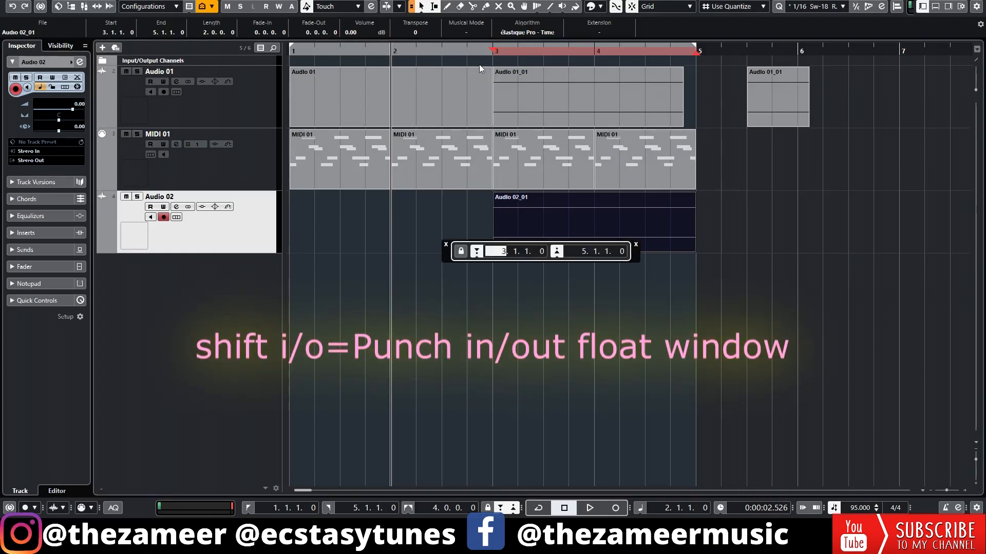
key(Tab)
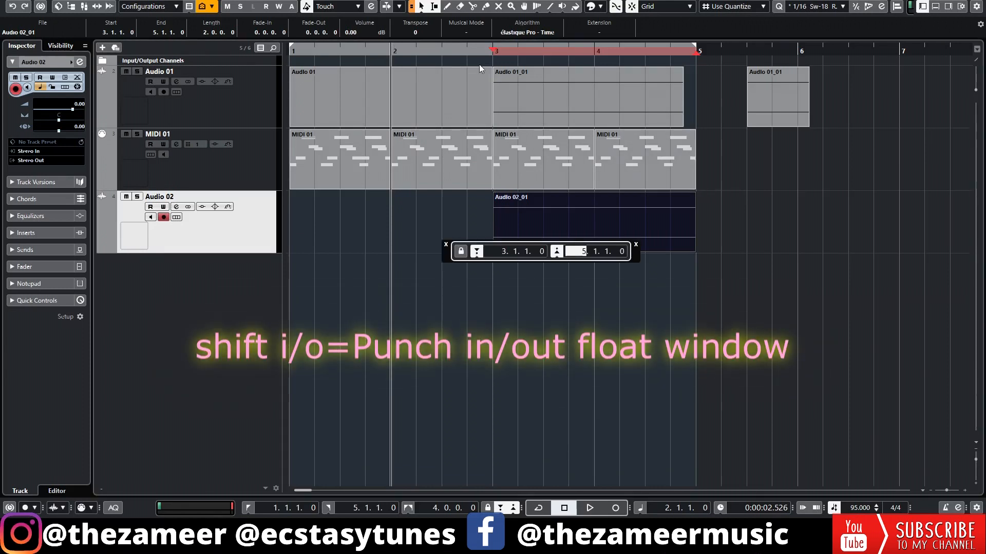
key(Escape)
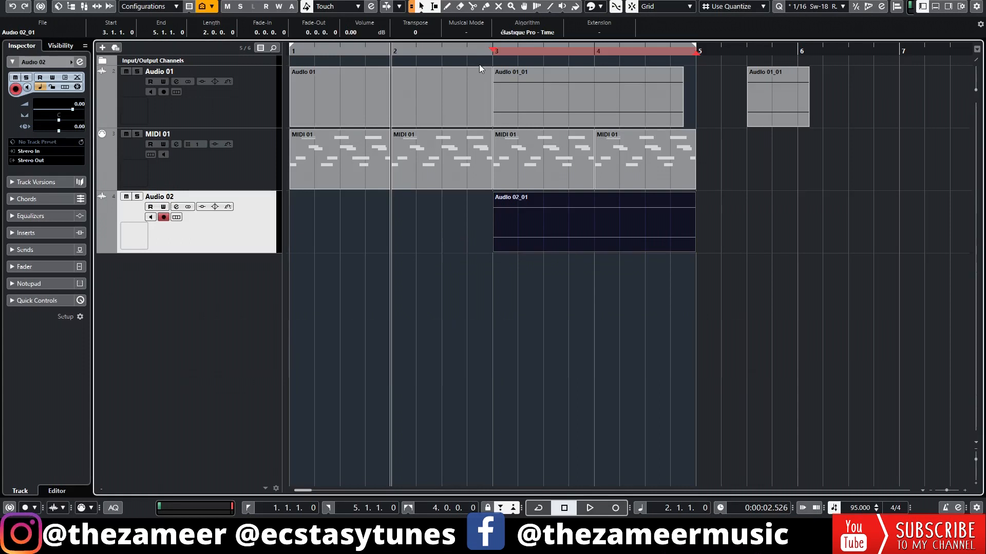
key(shift+i)
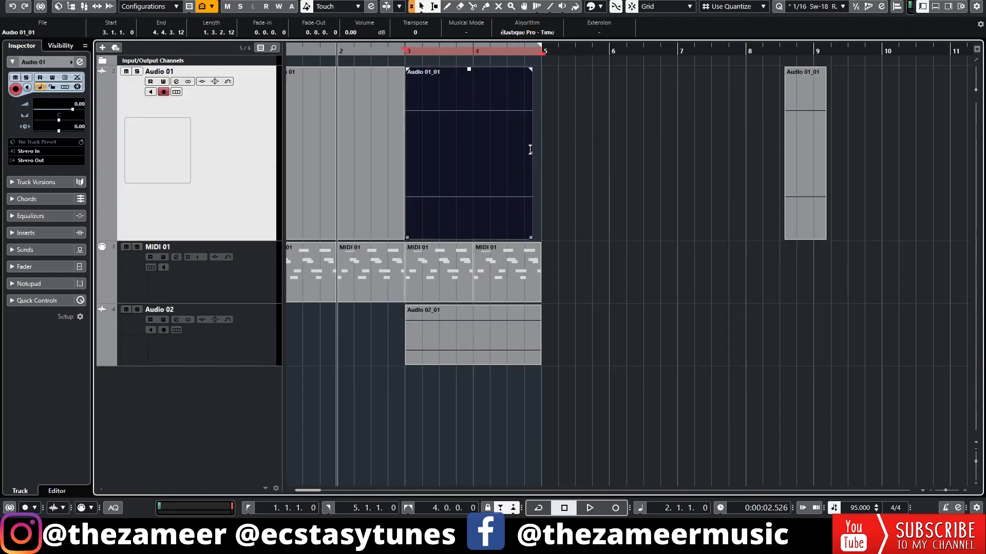
Step: Duplicate the Audio 01 event at bar 3 directly after itself, and delete the duplicate
drag(532, 156, 565, 159)
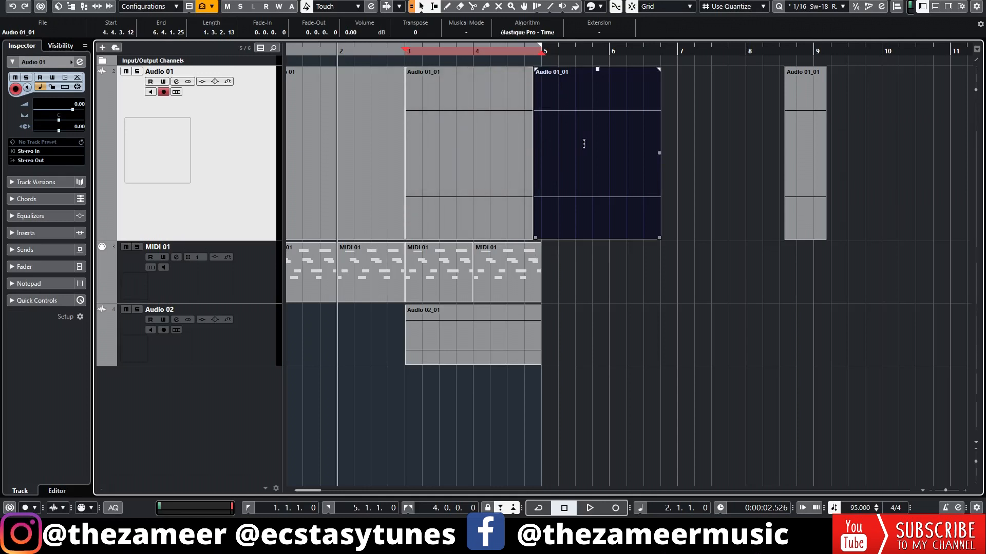
key(Delete)
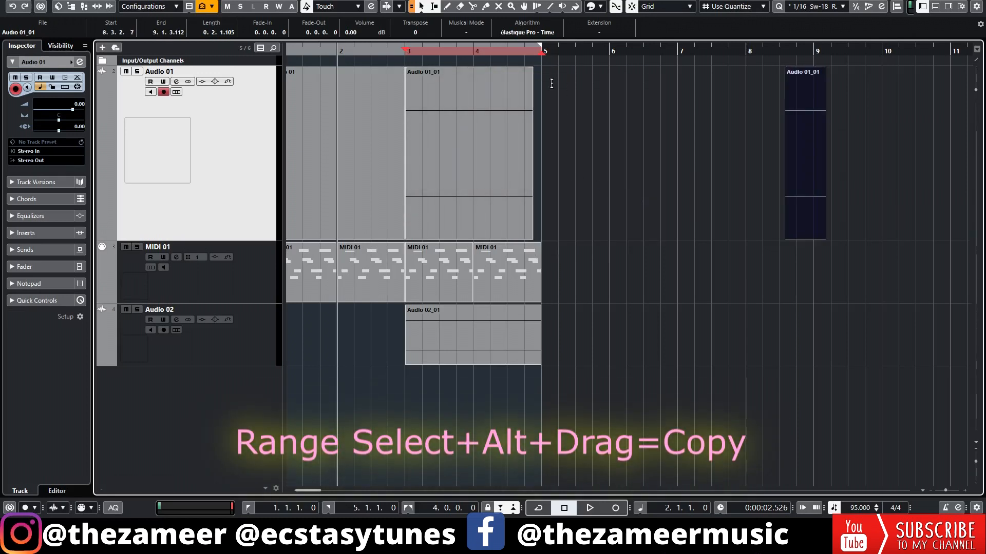
Step: Select the range 3.1.1 to 5.1.1 on Audio 01, set the quantize value to 1/1, and copy the range to 5.1.1
drag(542, 76, 406, 118)
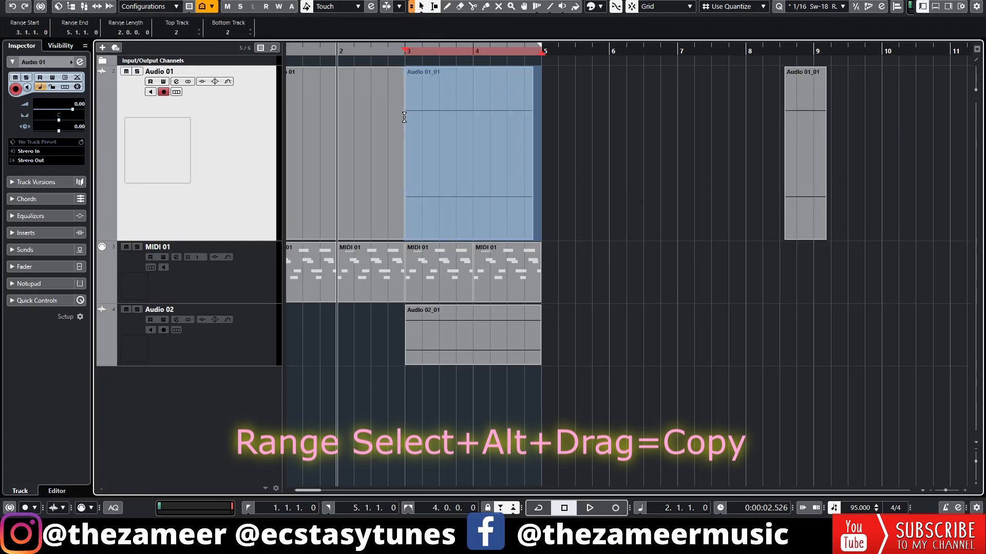
click(811, 6)
click(805, 17)
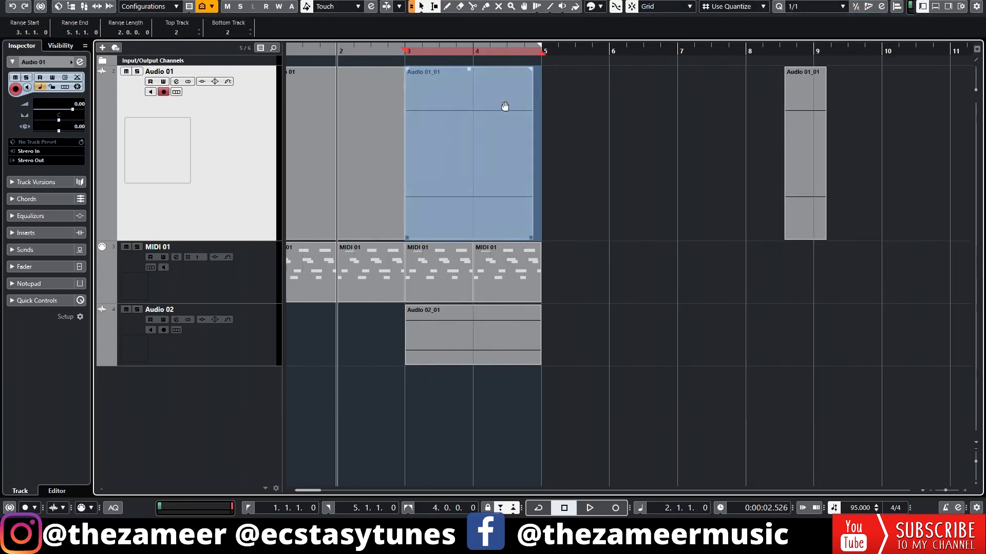
drag(505, 107, 643, 108)
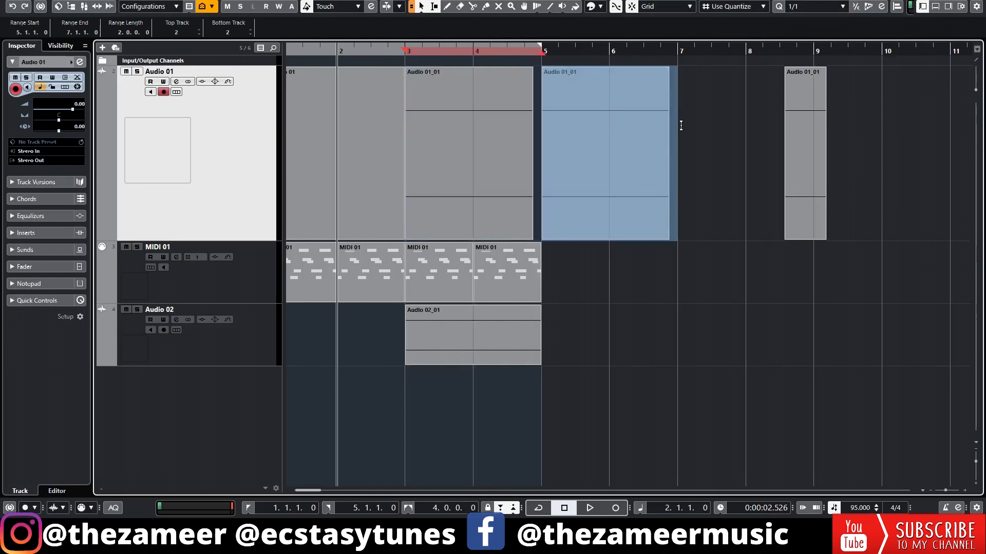
Step: Undo the range copy at 5.1.1 on Audio 01
key(ctrl+z)
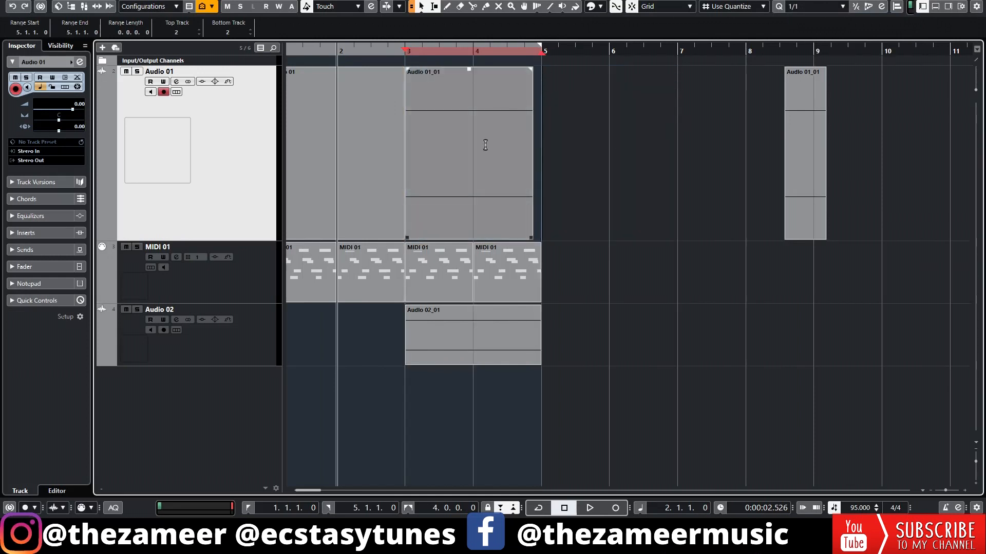
Step: Duplicate the Audio 01 event at bar 3 twice in a row and undo both duplicates
click(480, 192)
key(ctrl+d)
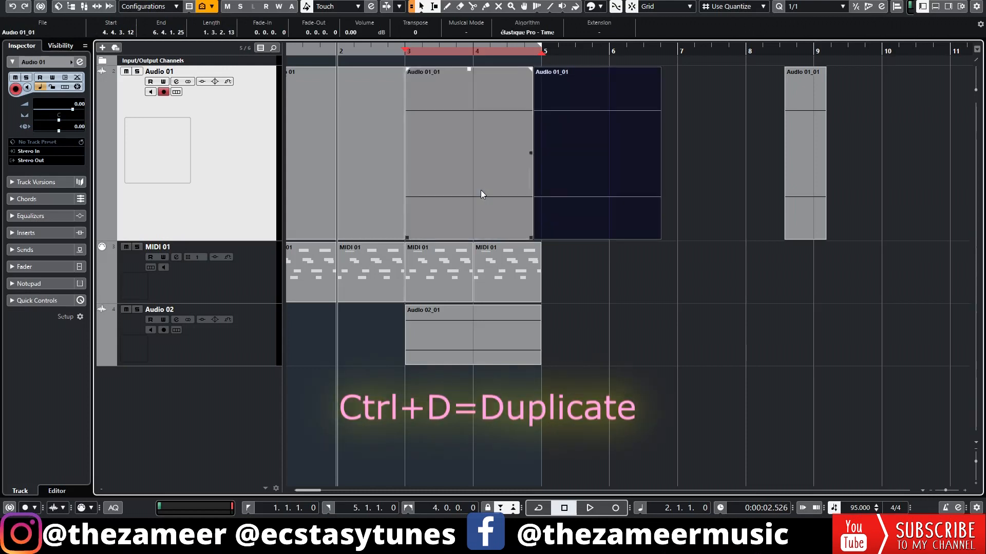
key(ctrl+d)
key(ctrl+z)
key(ctrl+z)
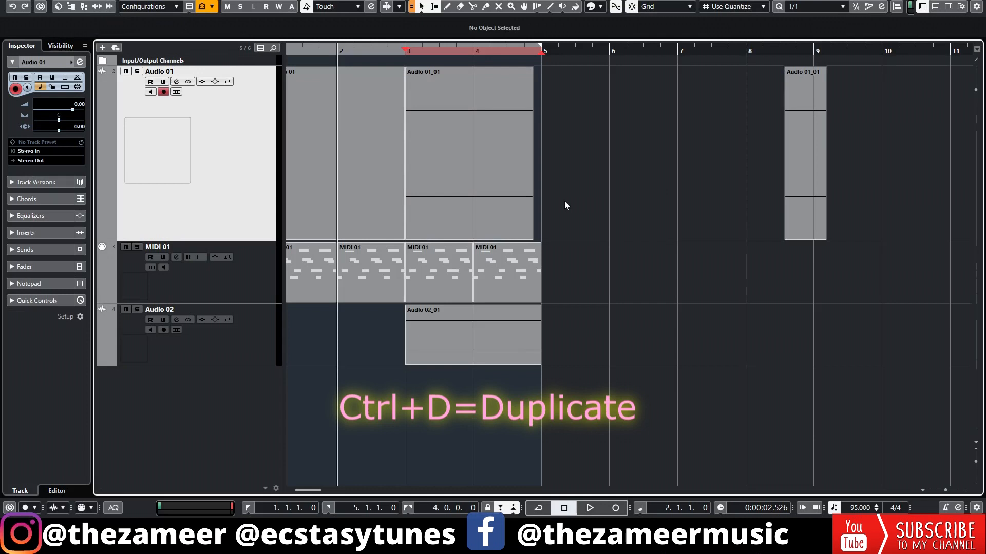
Step: Set the right locator to 9.1.1, and change the locator range to 4.1.1 through 8.1.1
key(g)
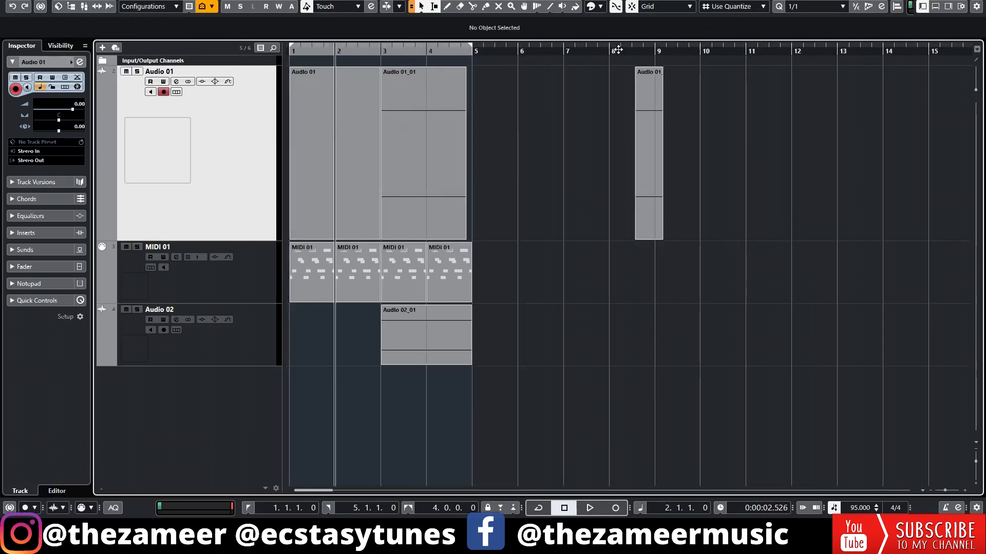
mouse_move(471, 49)
mouse_down()
mouse_move(695, 48)
mouse_move(473, 60)
mouse_up()
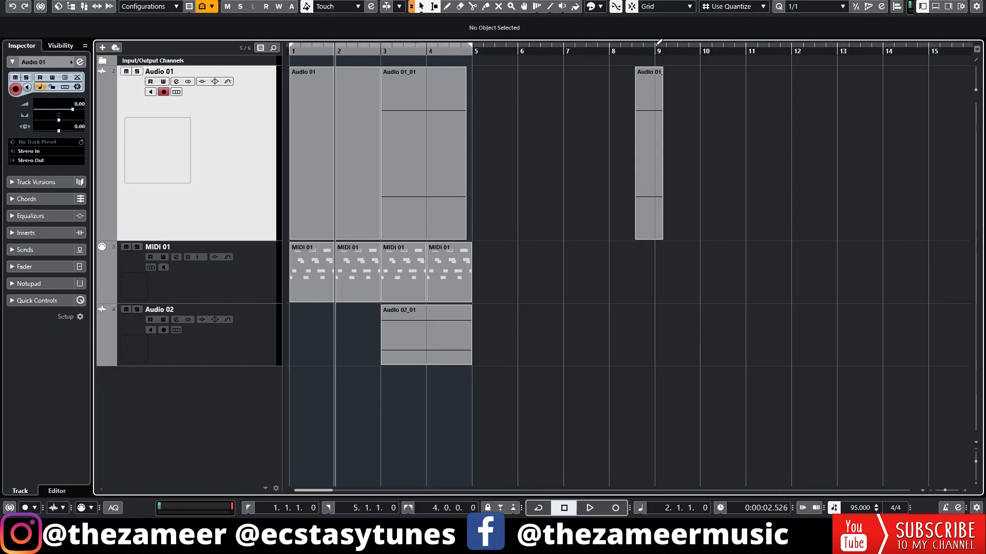
alt+click(657, 46)
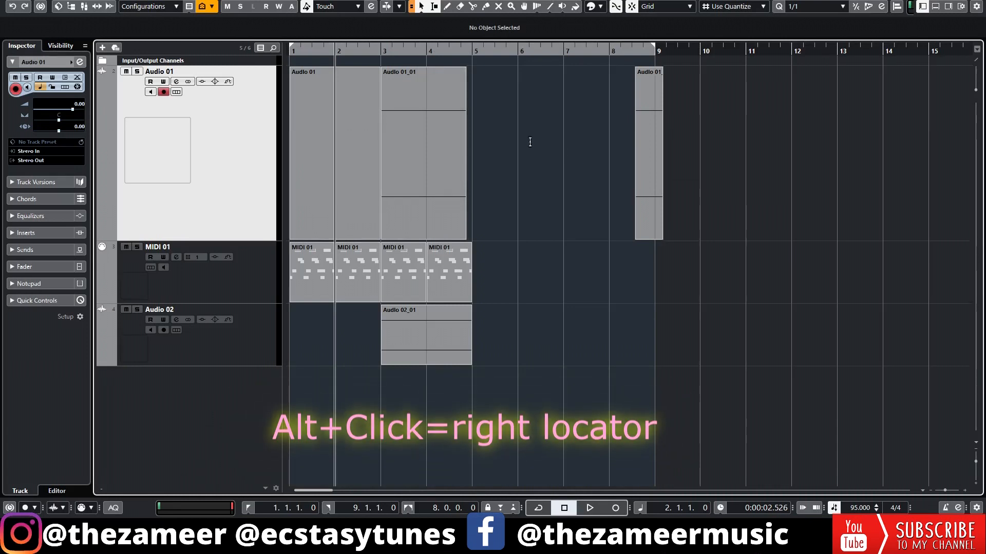
ctrl+click(473, 50)
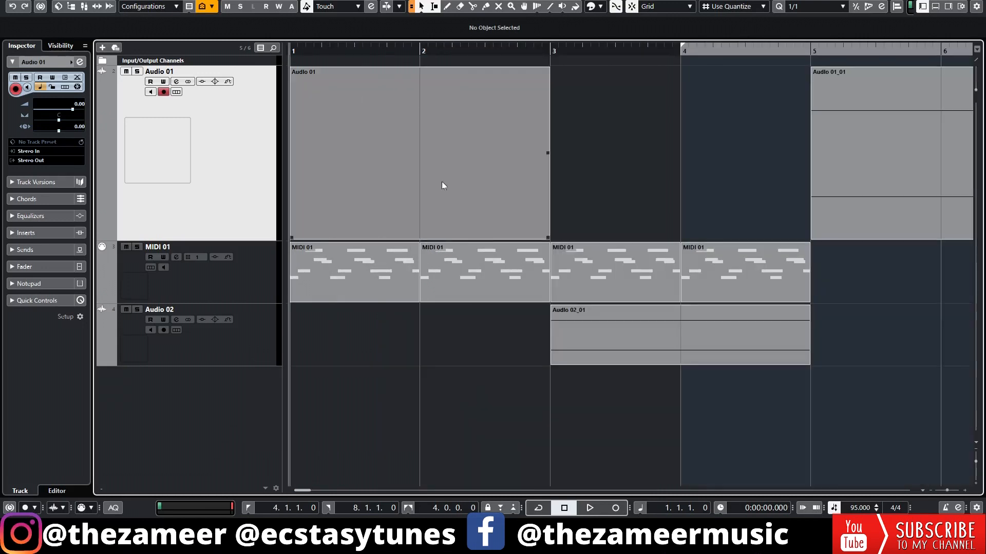
Step: Split the first Audio 01 event at bar 2, move its second part to bar 3, and undo that move
click(376, 200)
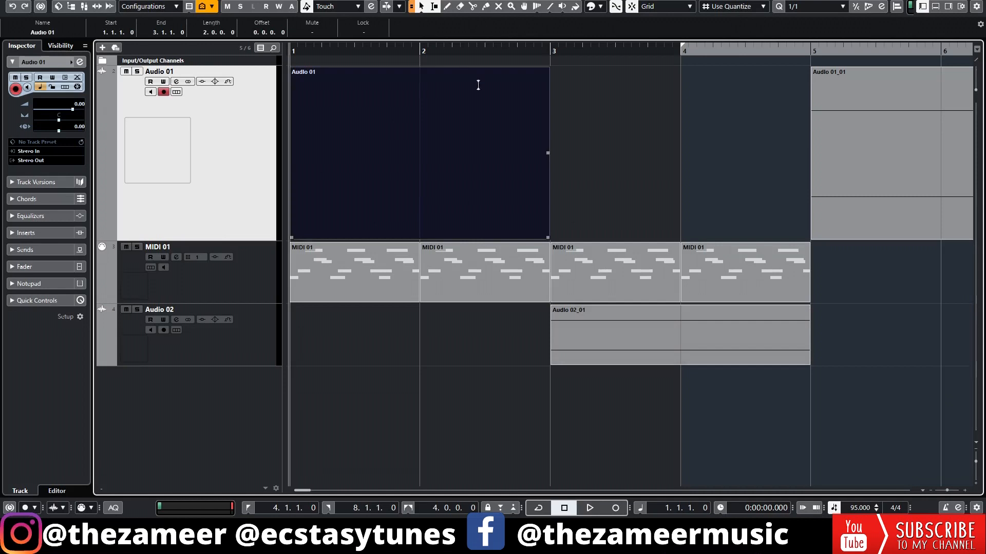
click(470, 99)
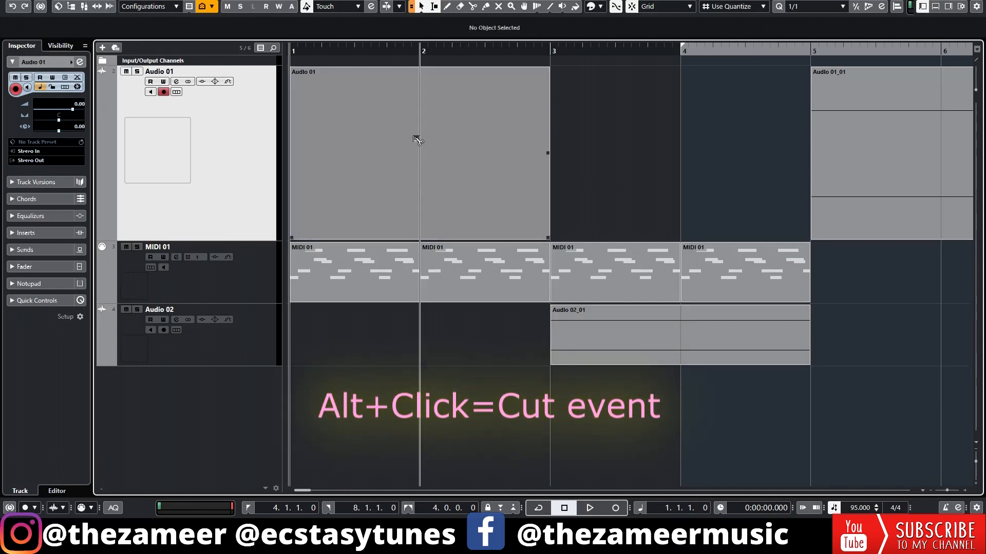
alt+click(442, 211)
drag(443, 211, 574, 201)
key(ctrl+z)
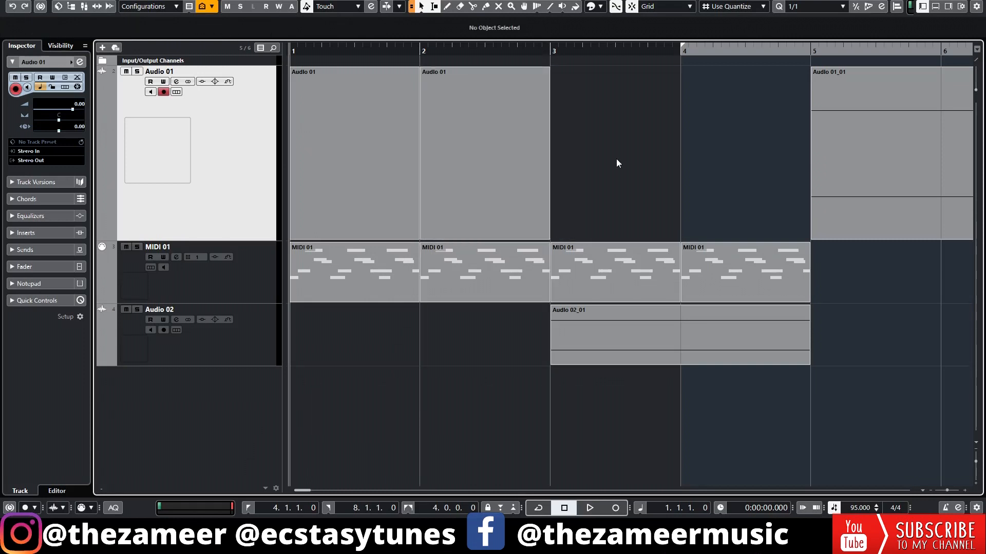
Step: Extend the locator range back to 1.1.1, and start and stop playback from bar 1
drag(682, 48, 293, 49)
click(294, 50)
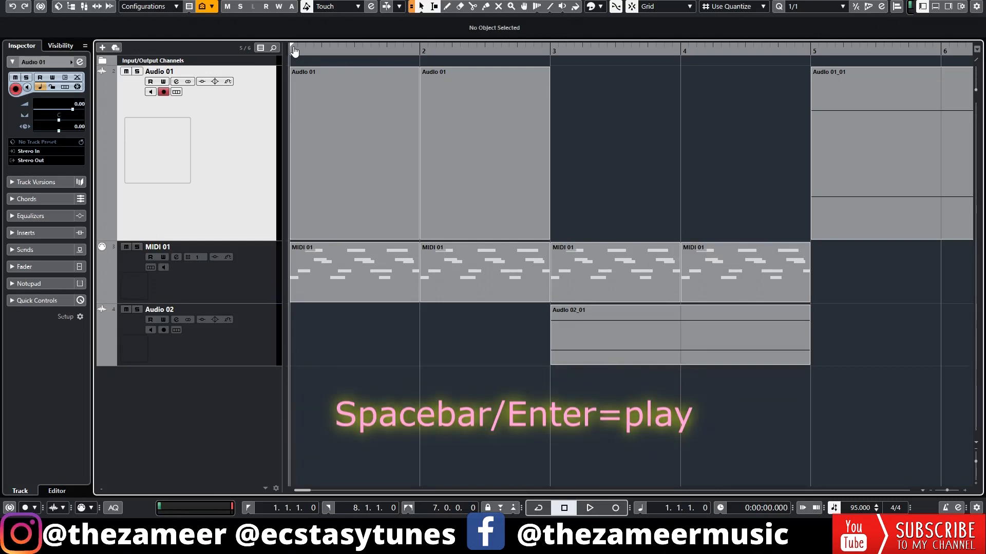
key(space)
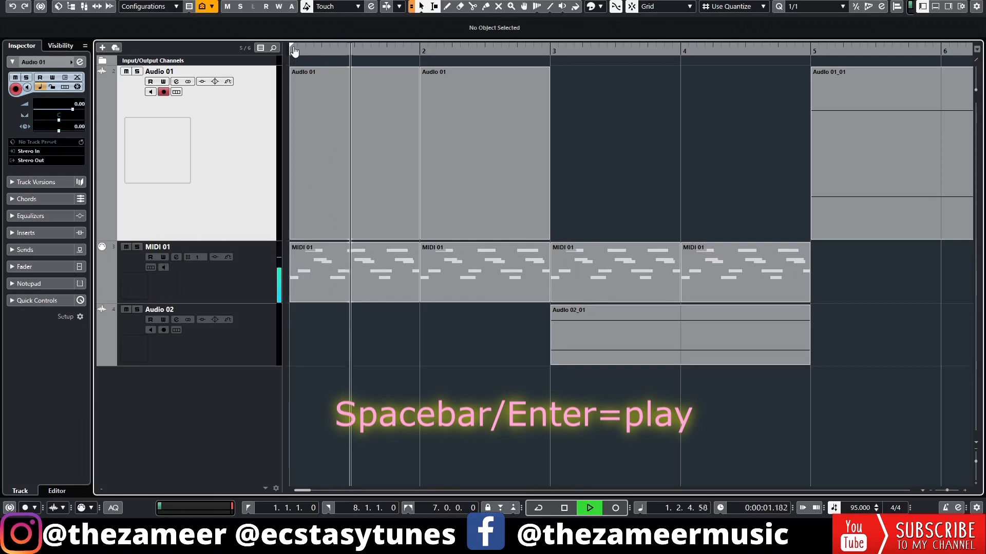
key(space)
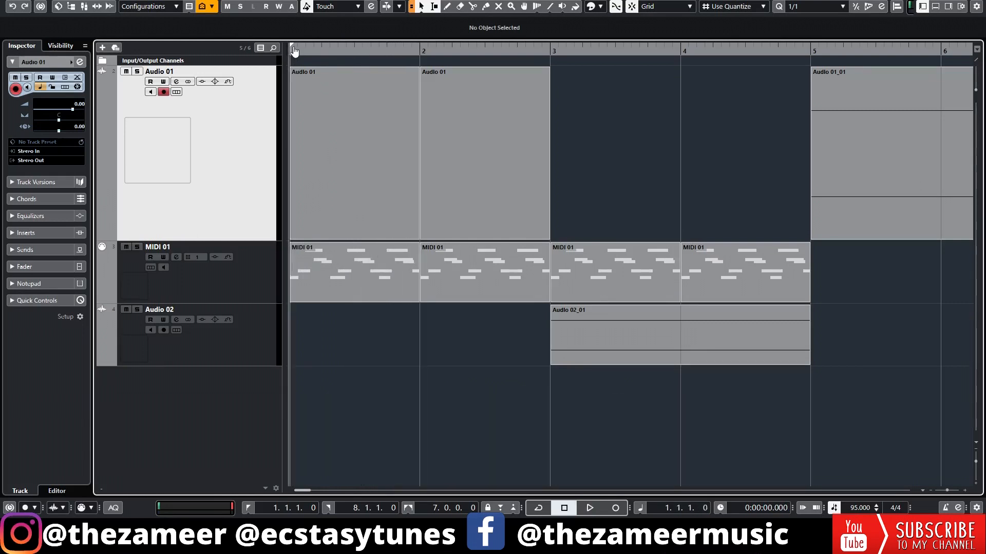
key(space)
key(KP_0)
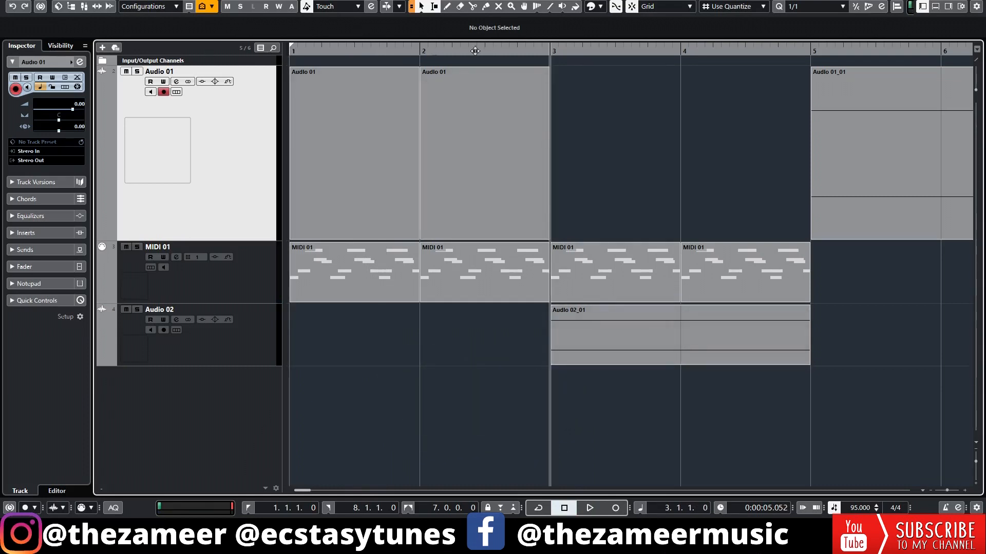
Step: Turn Auto-Scroll on and off again
key(f)
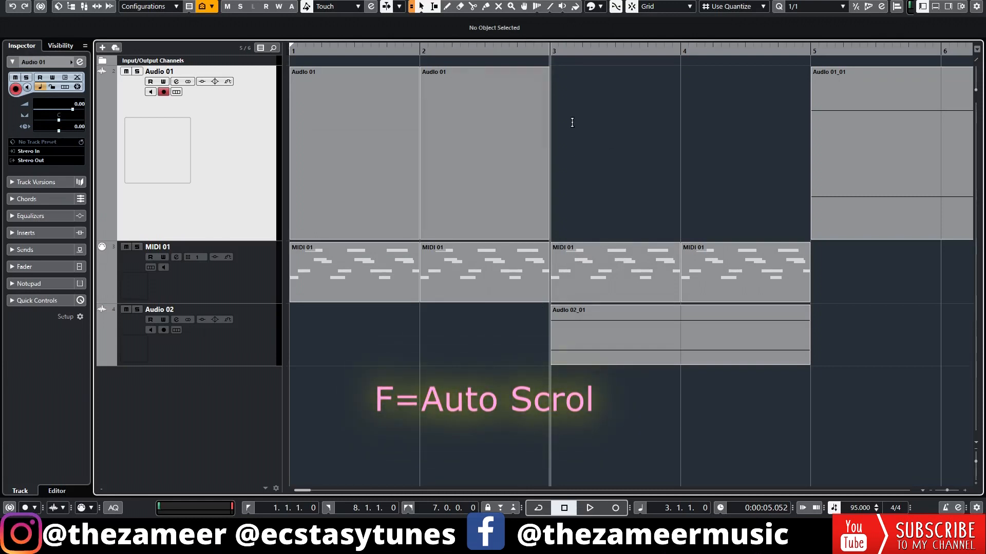
click(387, 7)
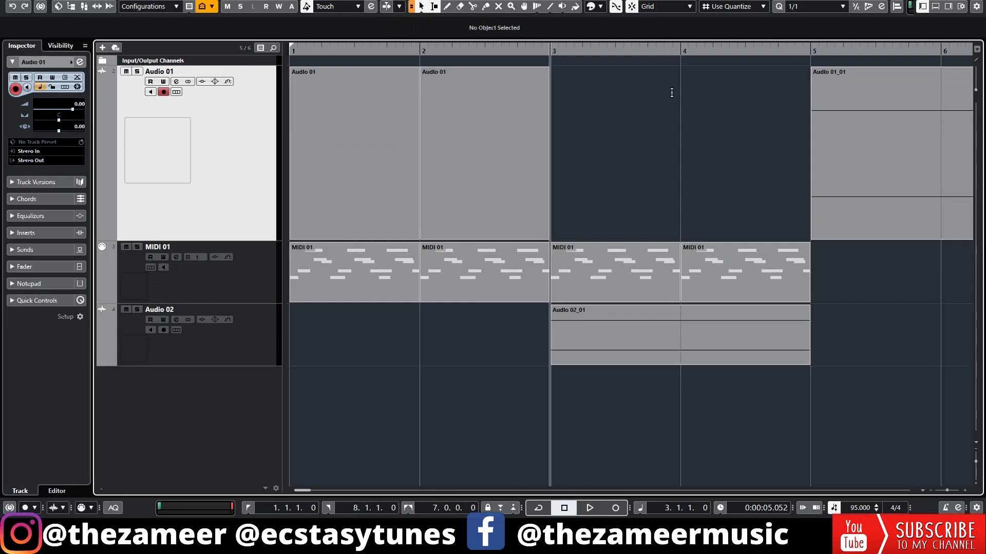
click(247, 290)
click(239, 335)
click(243, 296)
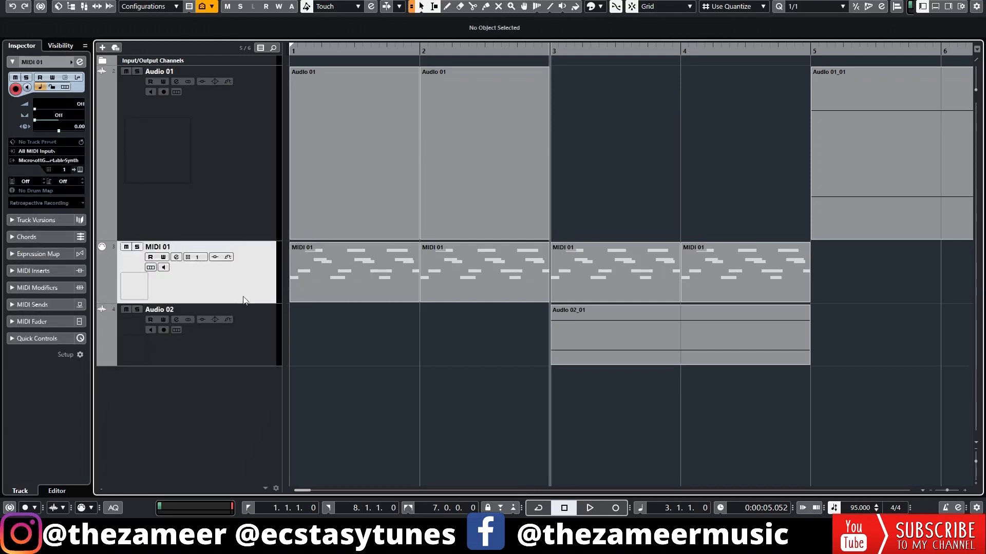
click(245, 218)
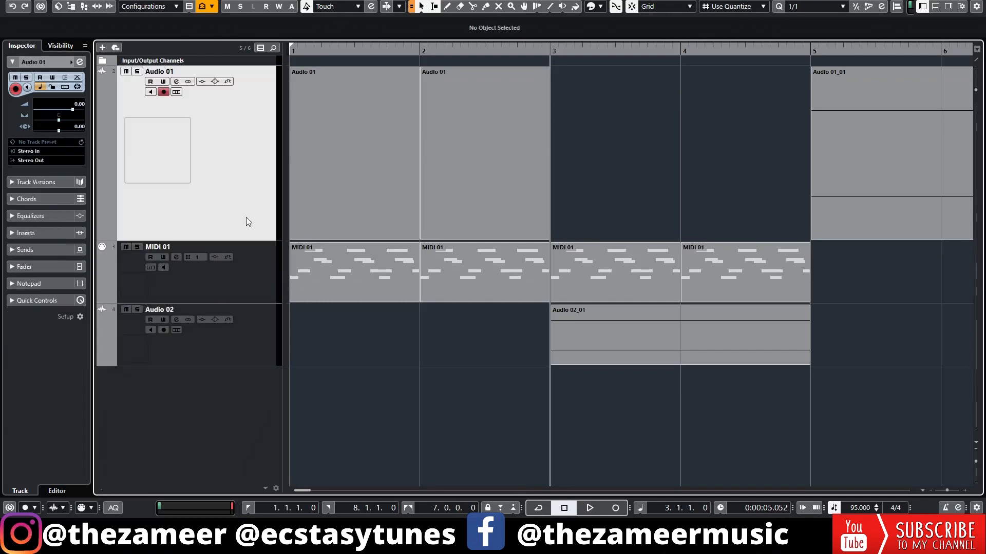
shift+click(104, 128)
click(264, 263)
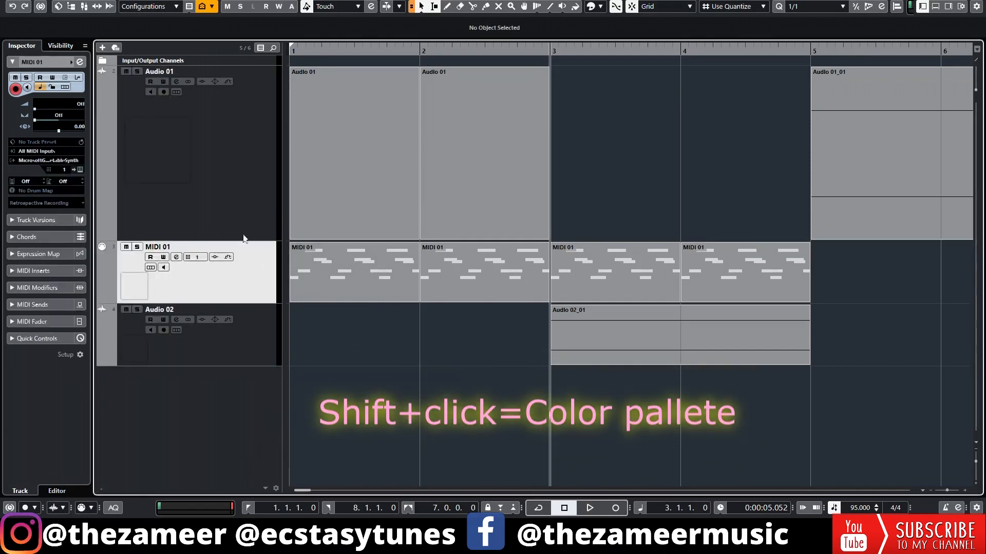
click(231, 183)
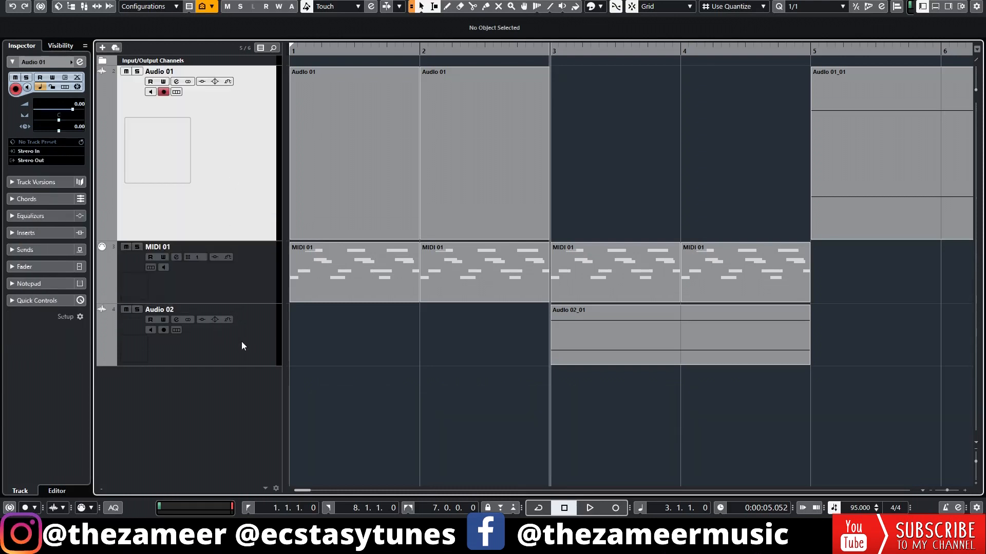
click(216, 362)
click(252, 208)
Step: Open the Colorize Selected Tracks palette for the Audio 02 track and place it over the empty area of Audio 01
click(260, 336)
key(shift+alt+c)
drag(685, 253, 676, 132)
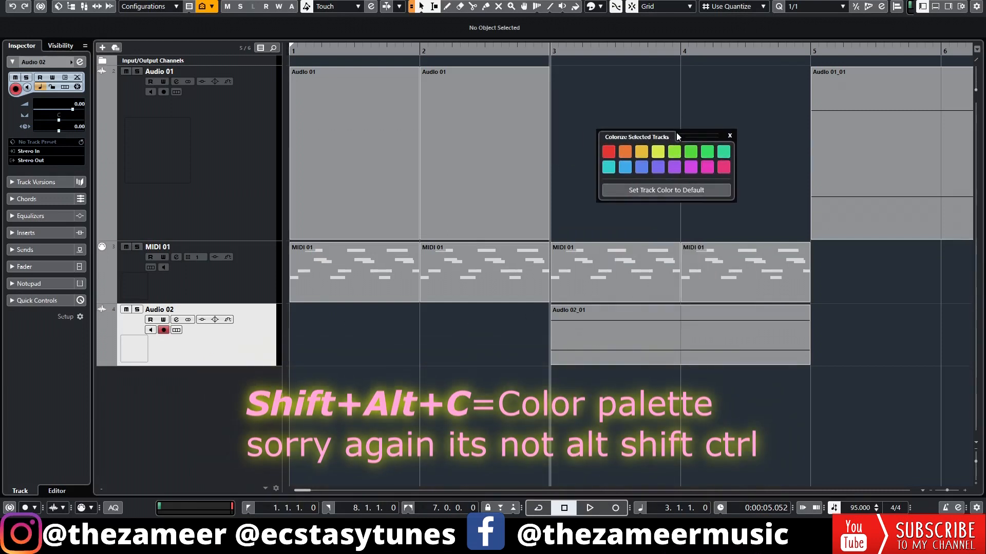